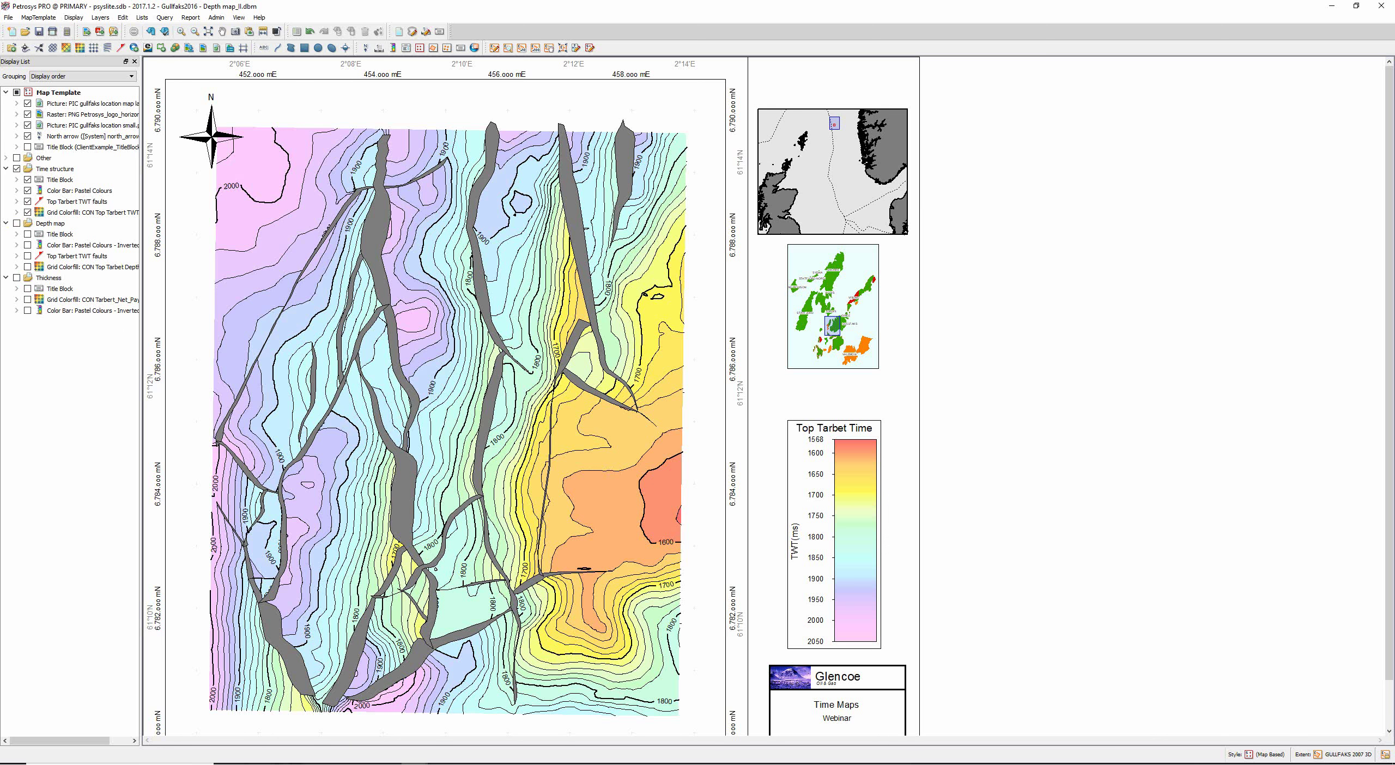
- Hide the Time structure group, view the Depth map group, and leave the Thickness group displayed in its place
left_click(17, 169)
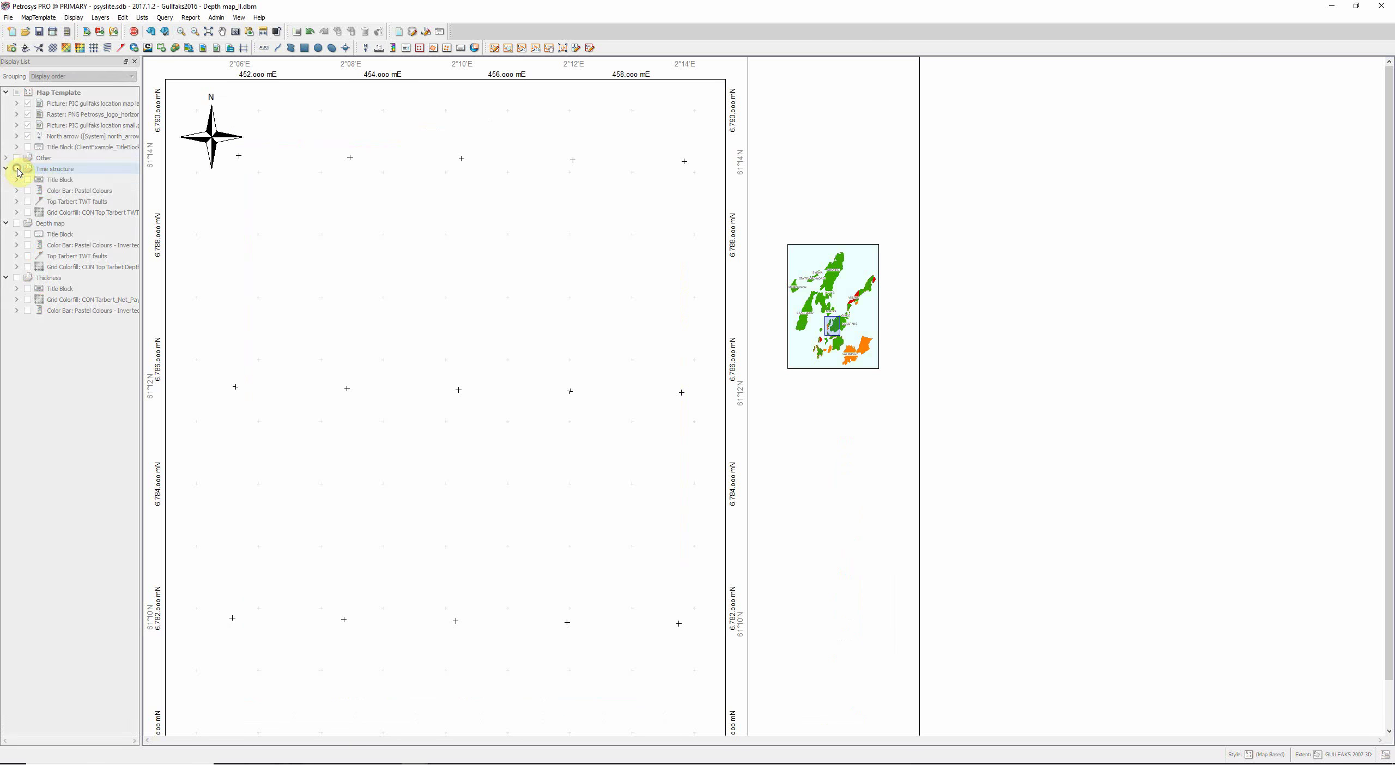
left_click(17, 223)
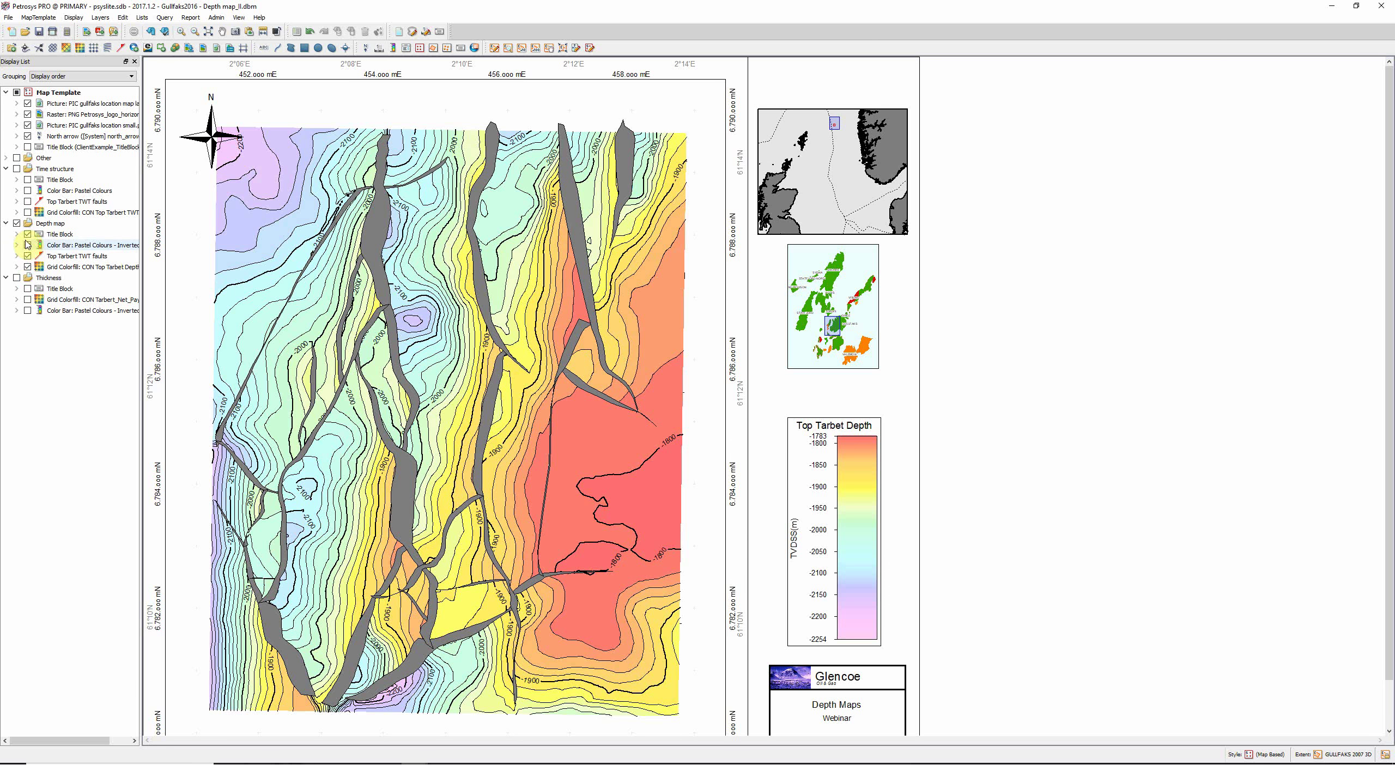
left_click(17, 223)
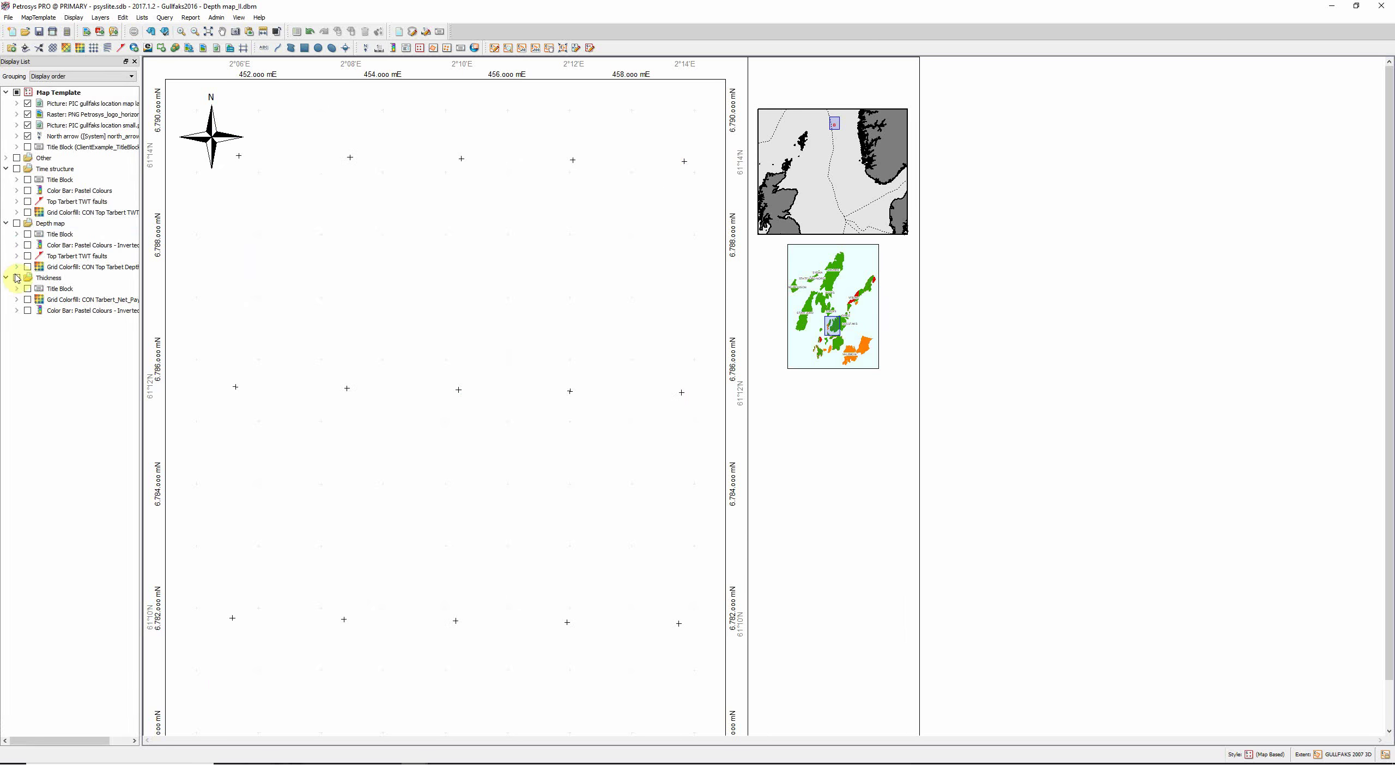
left_click(17, 278)
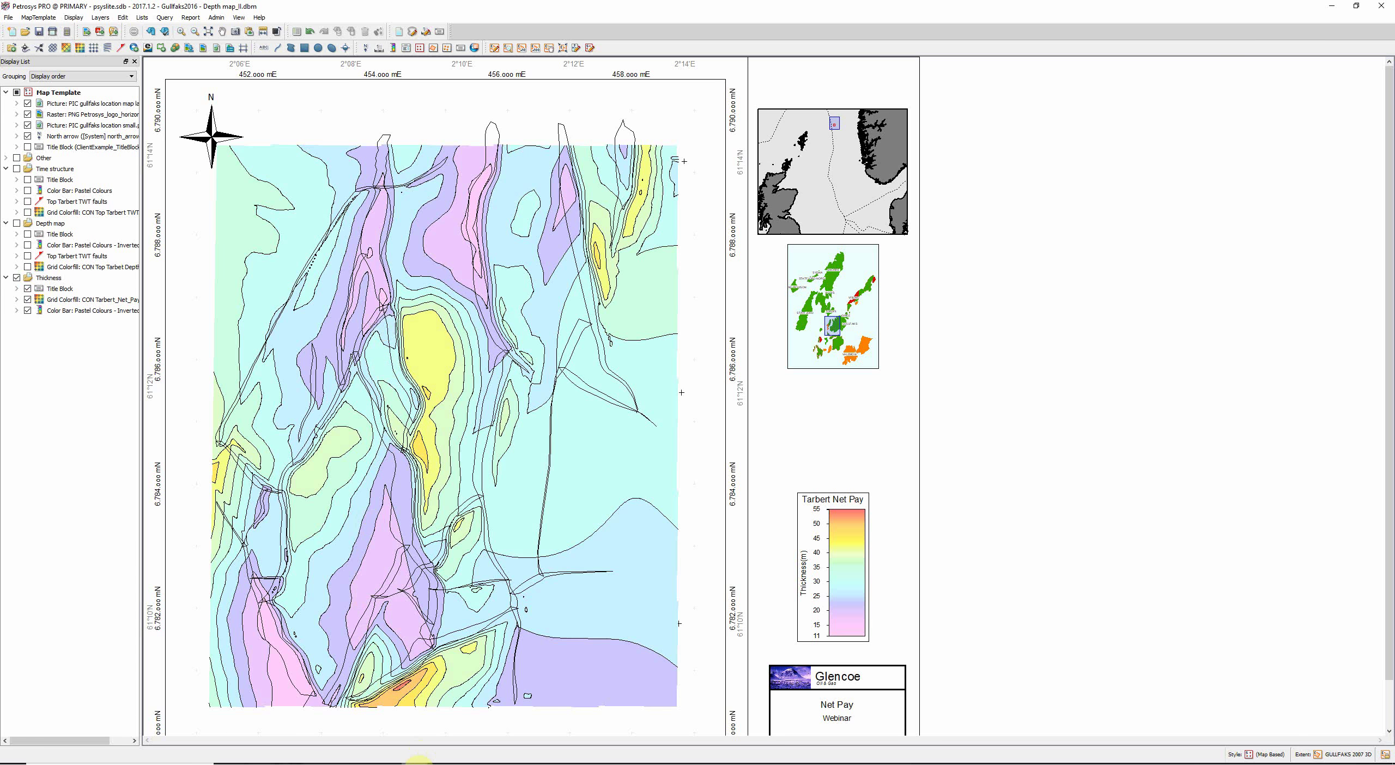
- Switch to the Surface Modeling window and examine the Top Tarbert TWT and Top Ness TWT grid tasks in the Thickness conversion workflow
left_click(419, 763)
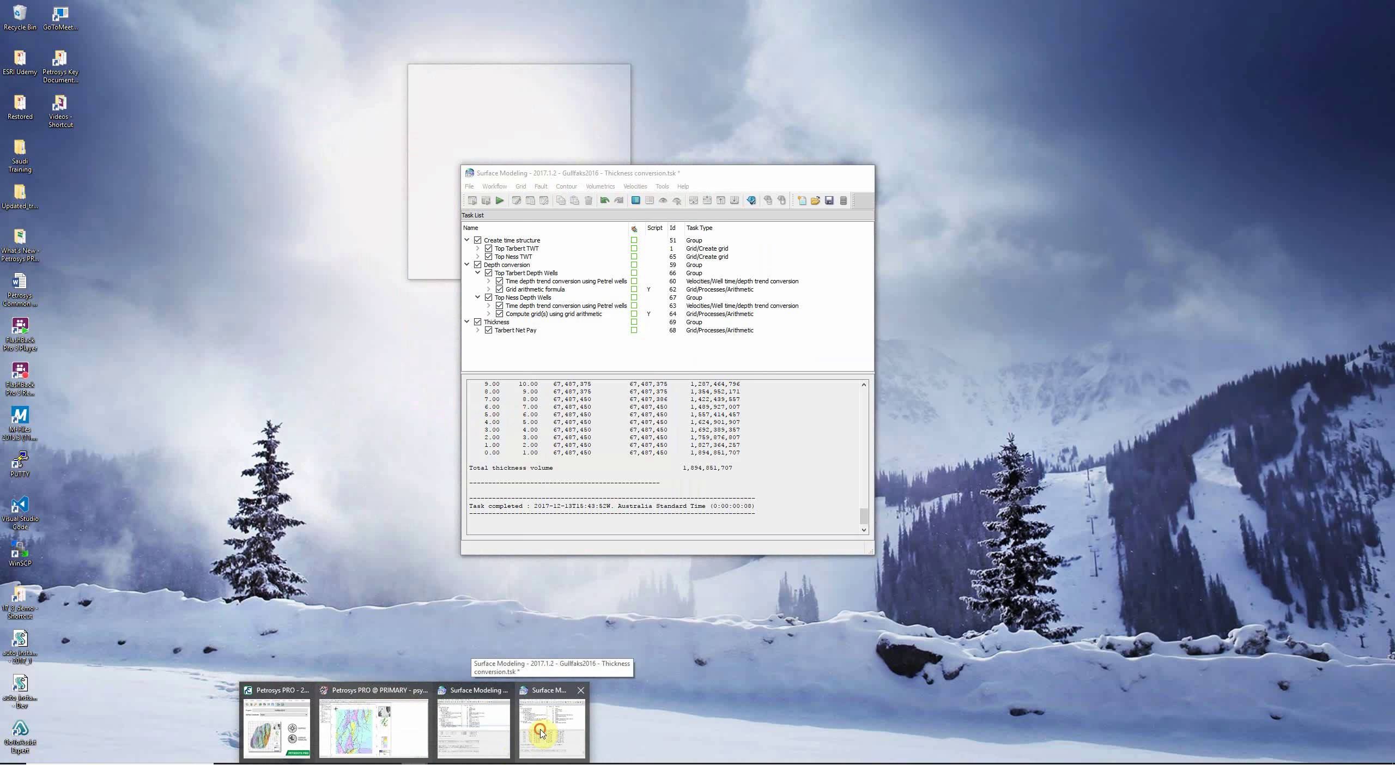
left_click(542, 733)
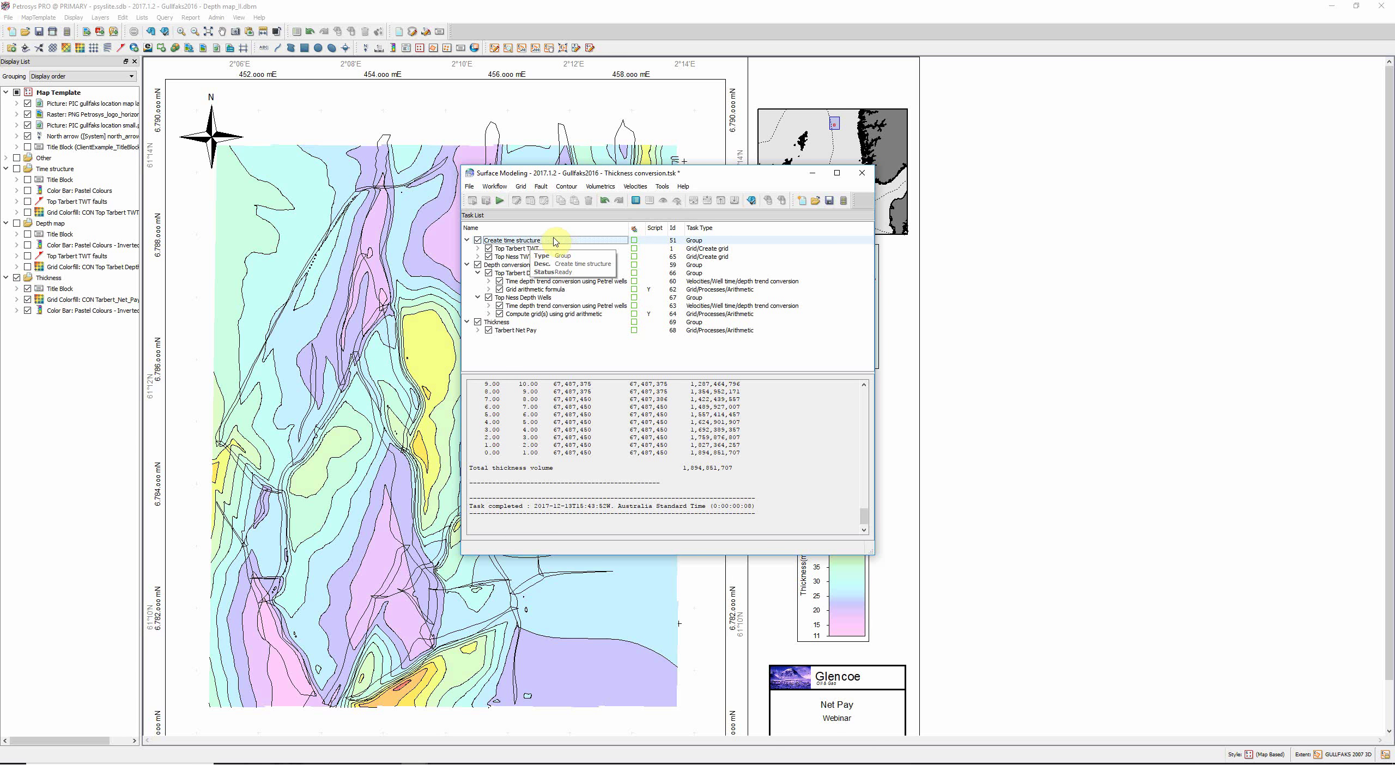
left_click(508, 249)
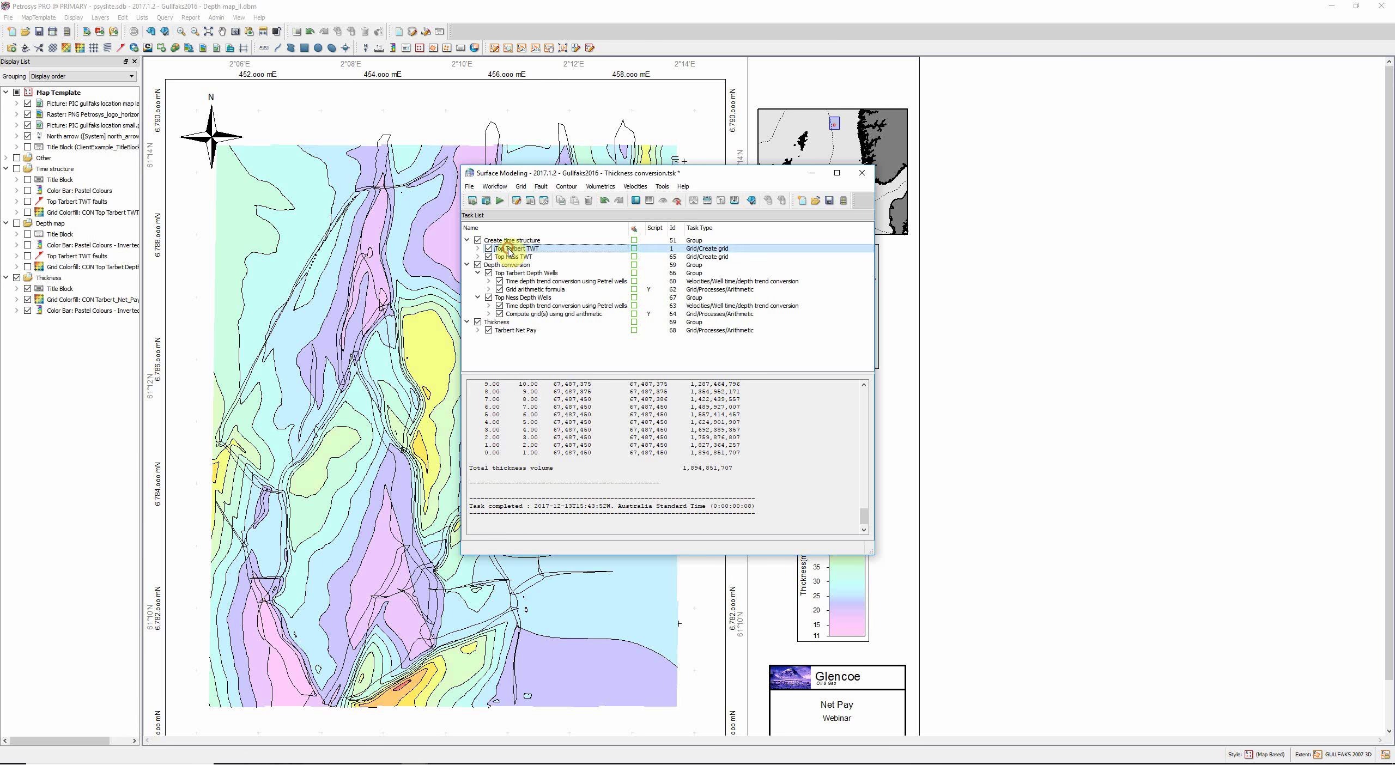
left_click(522, 259, "ctrl")
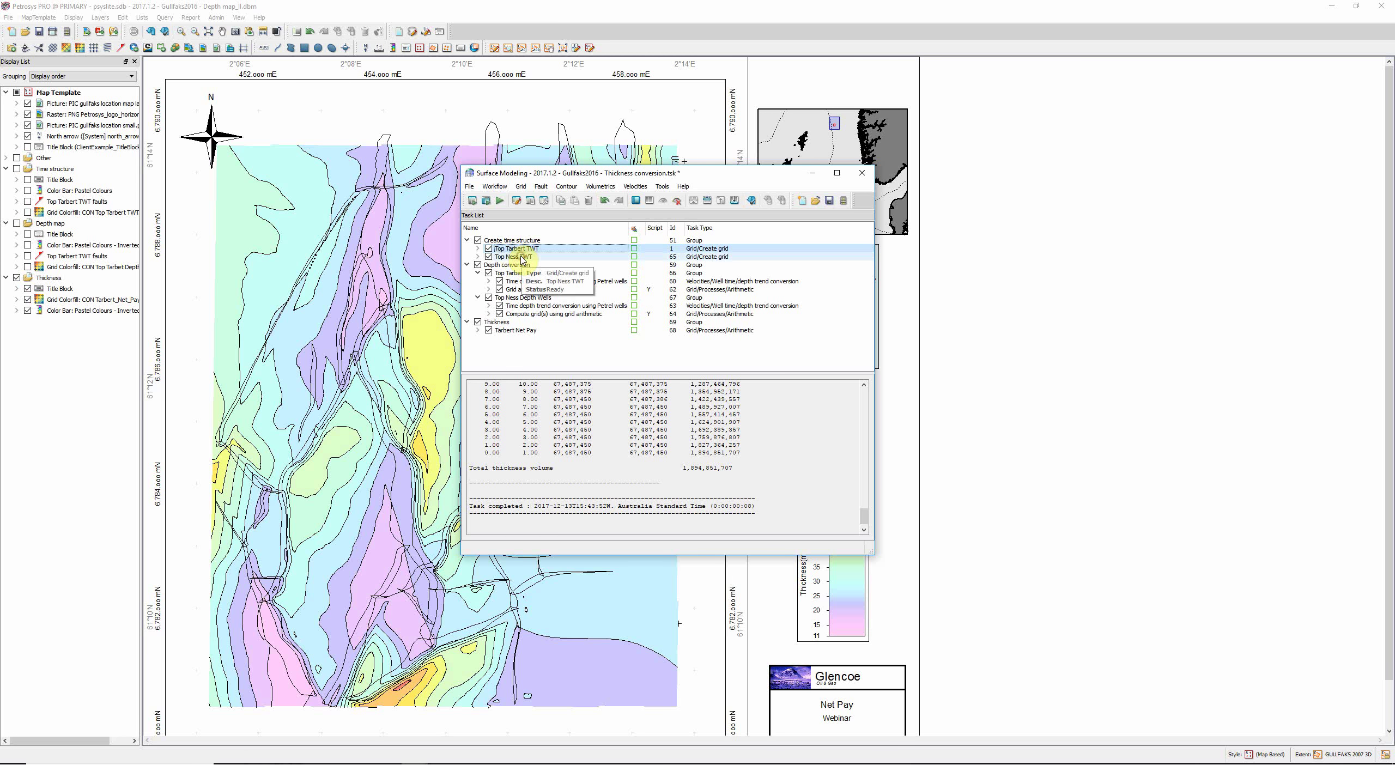
left_click(528, 249)
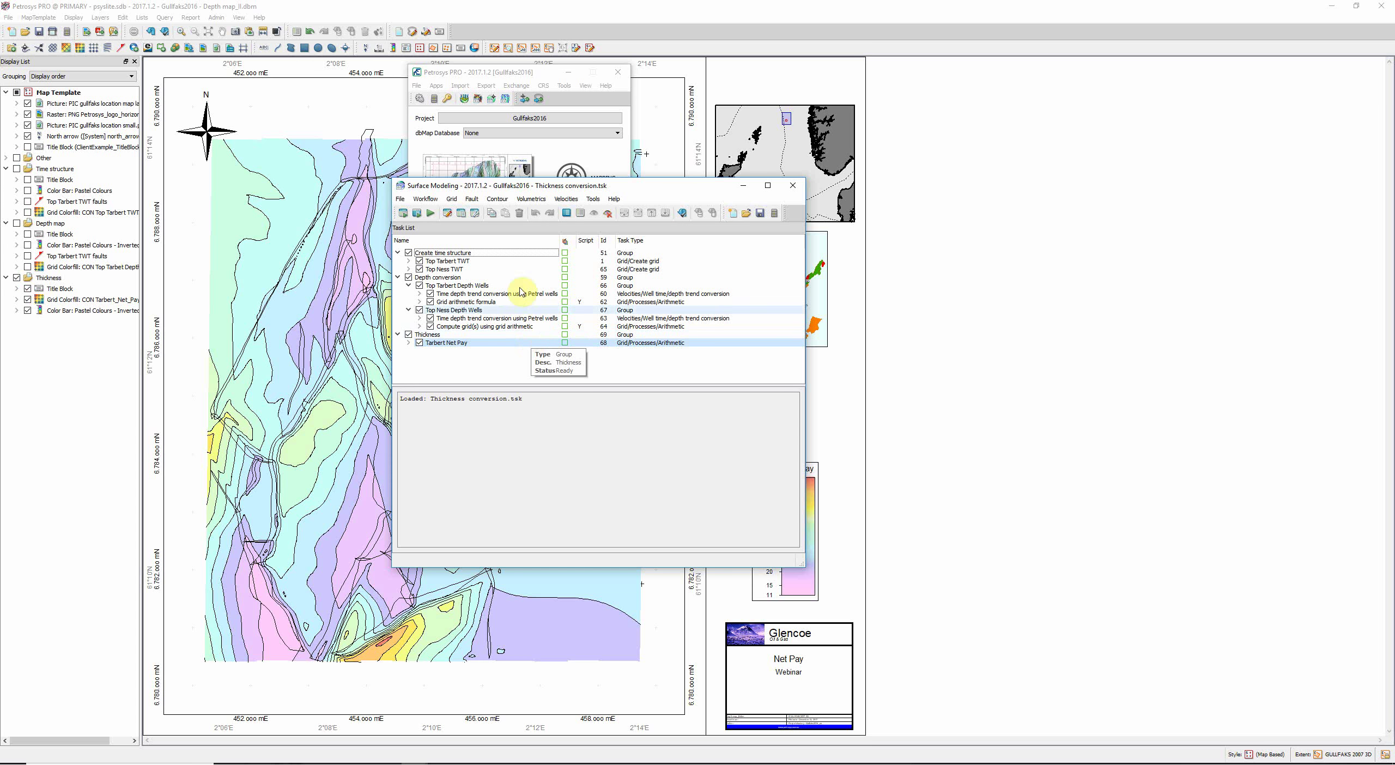
- Start a grid-based slices volumetrics task and choose Thickness as the type of volumetrics
left_click(533, 202)
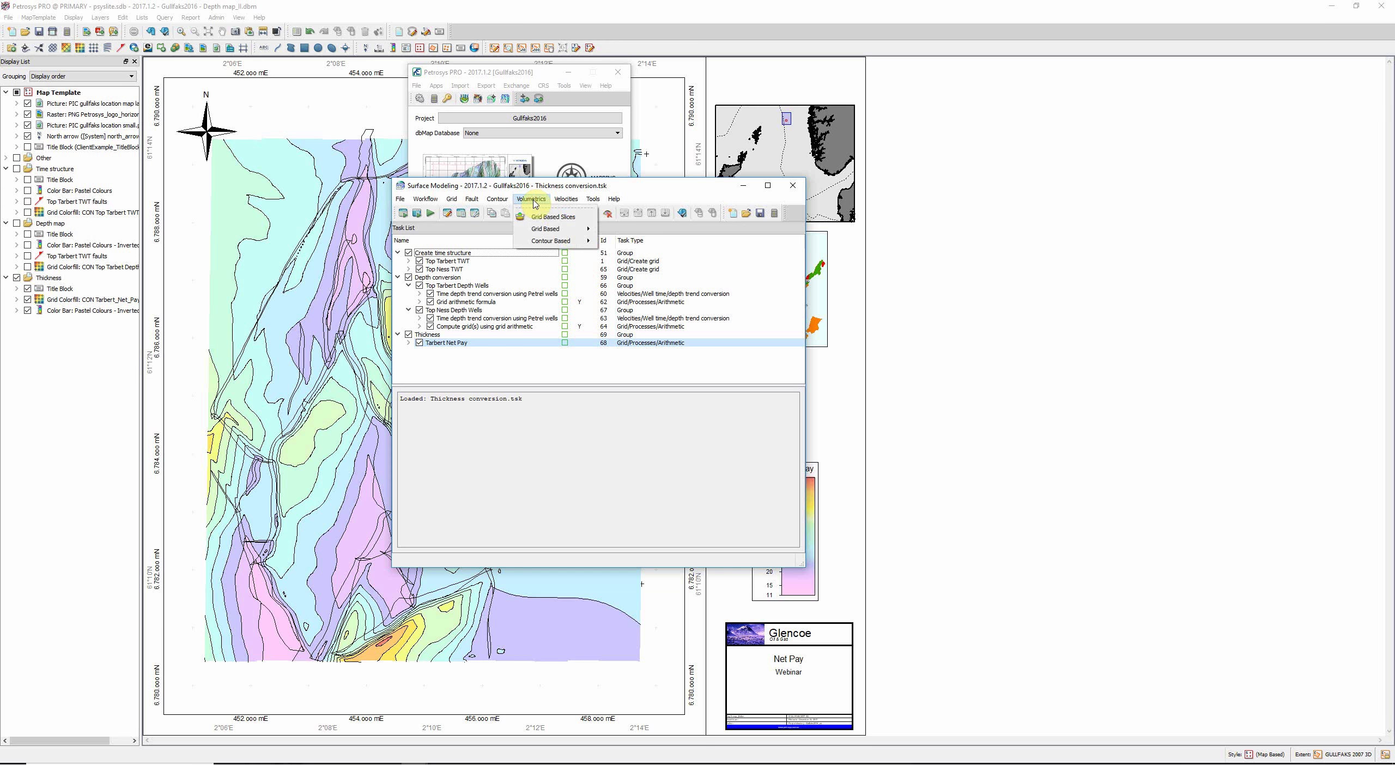
left_click(585, 218)
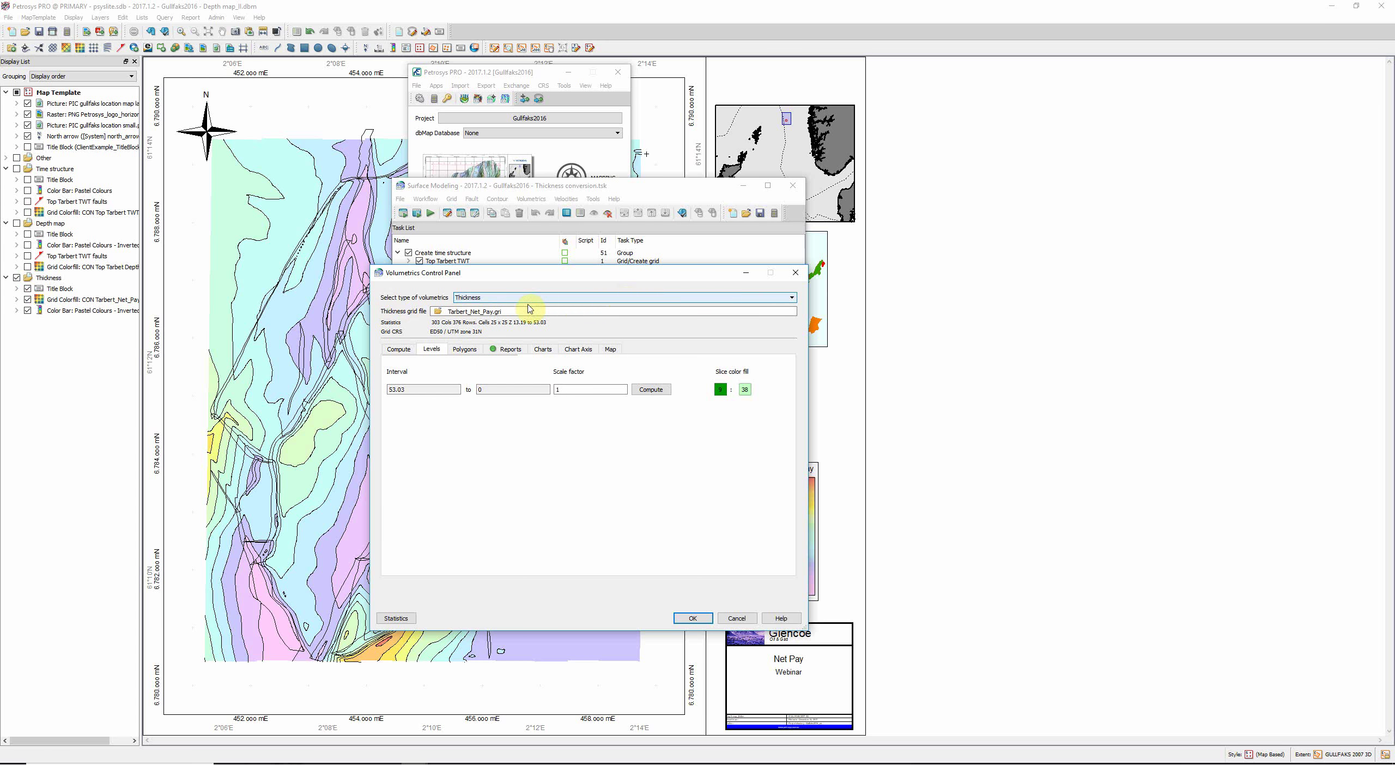
left_click(761, 298)
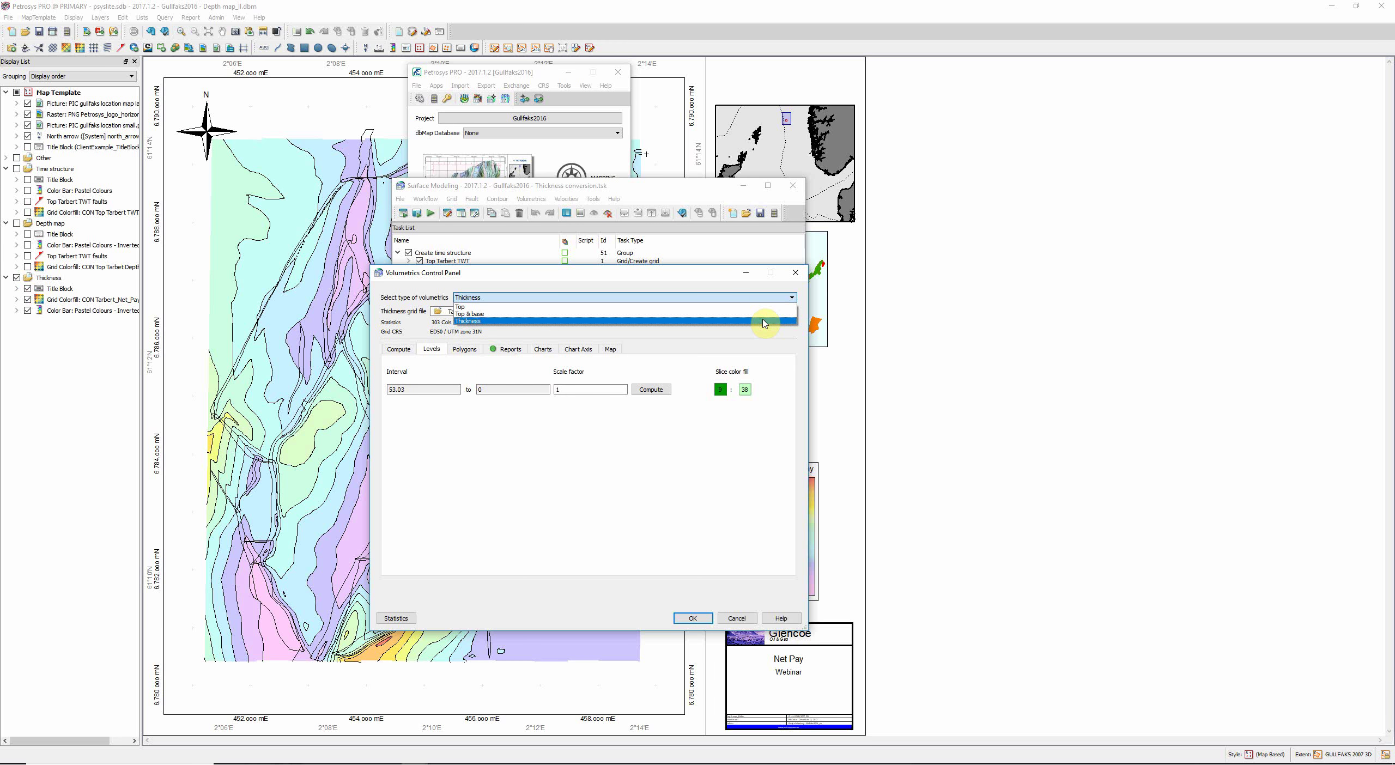
left_click(764, 322)
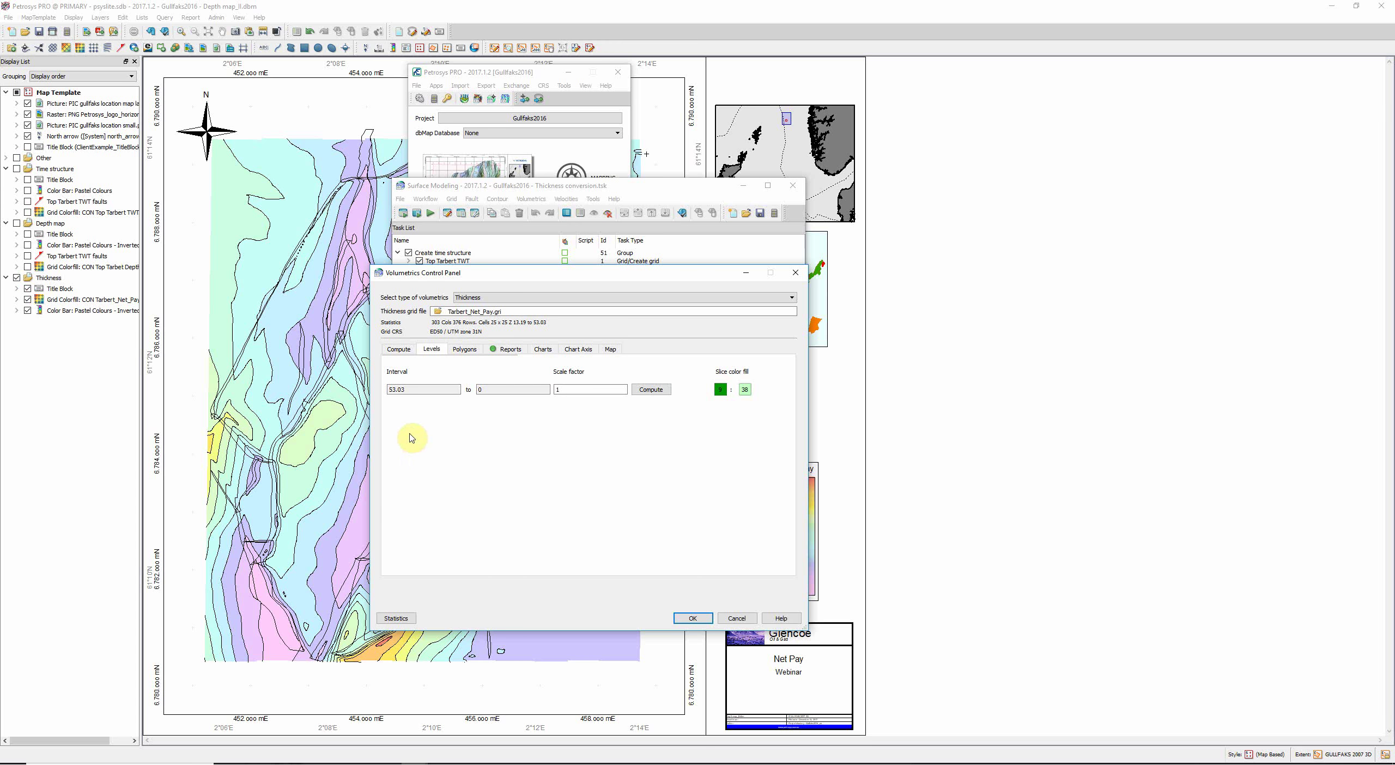
- Set the slice thickness of the volumetrics computation to 10
left_click(399, 350)
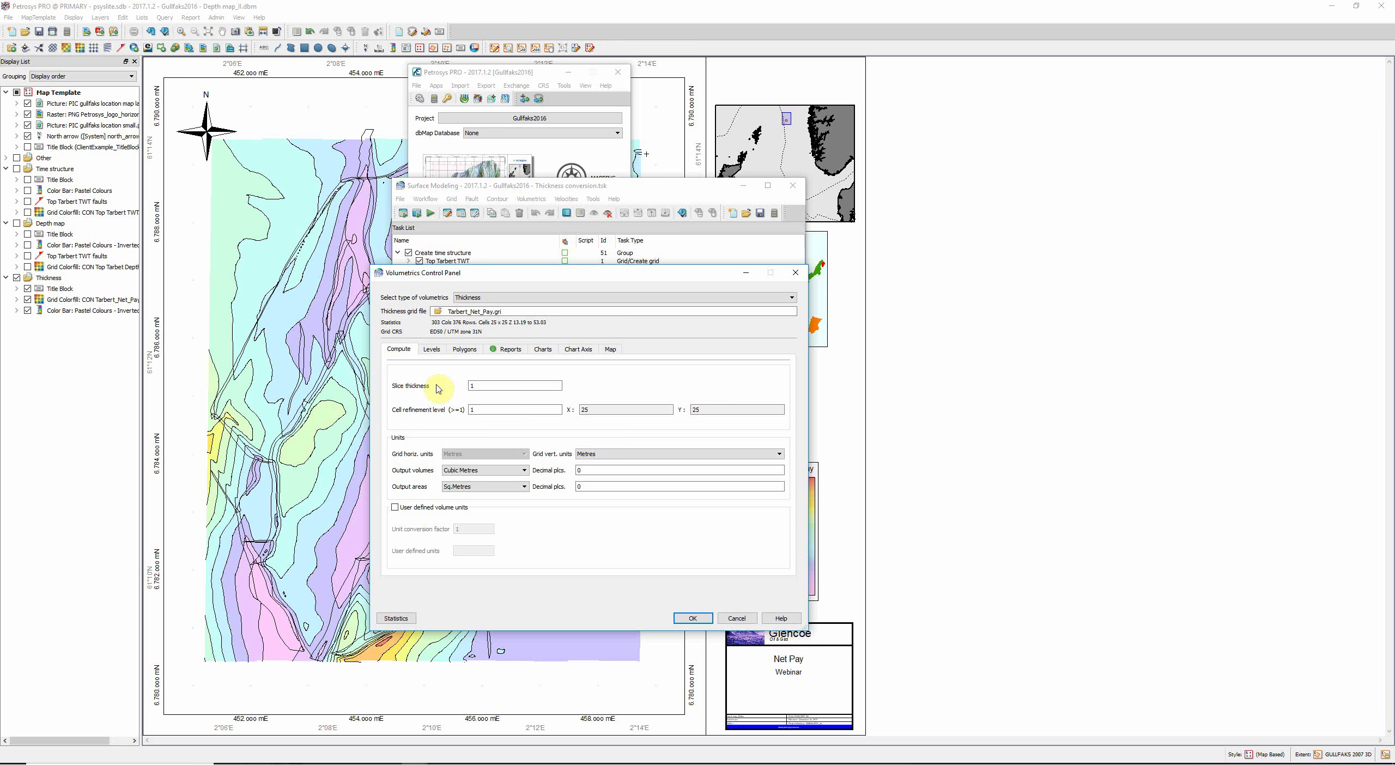
left_click(492, 390)
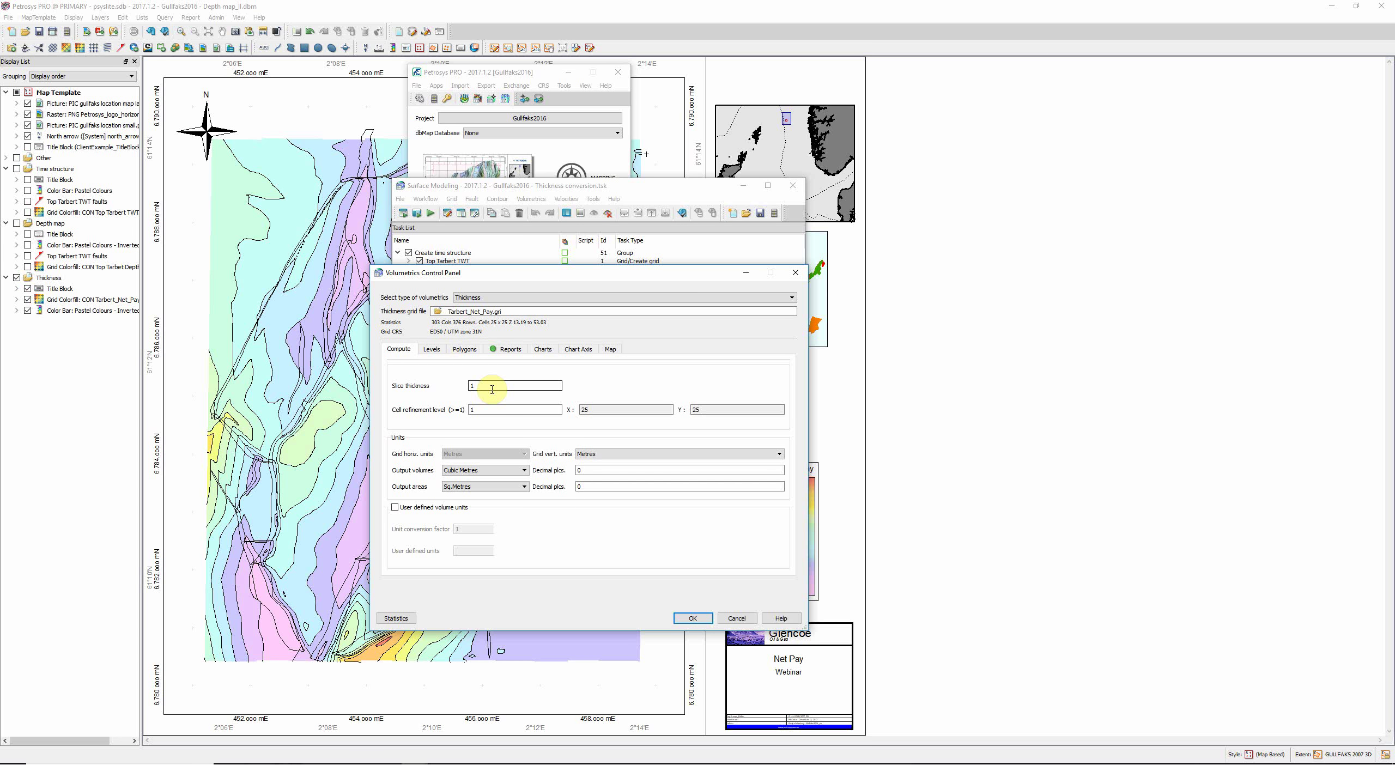
left_click_drag(492, 390, 444, 389)
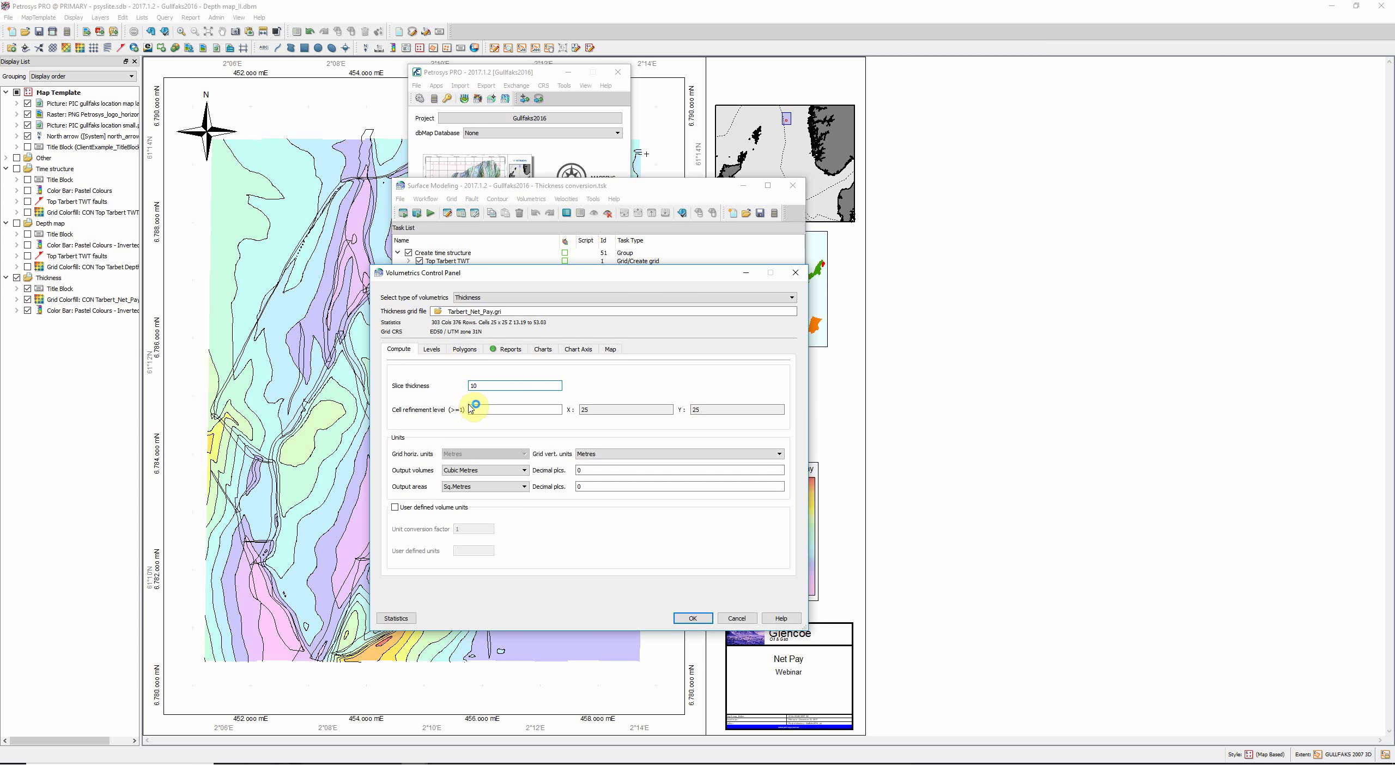
- Choose the light-background web page style for the XML report and run the slice volumetrics
left_click(515, 352)
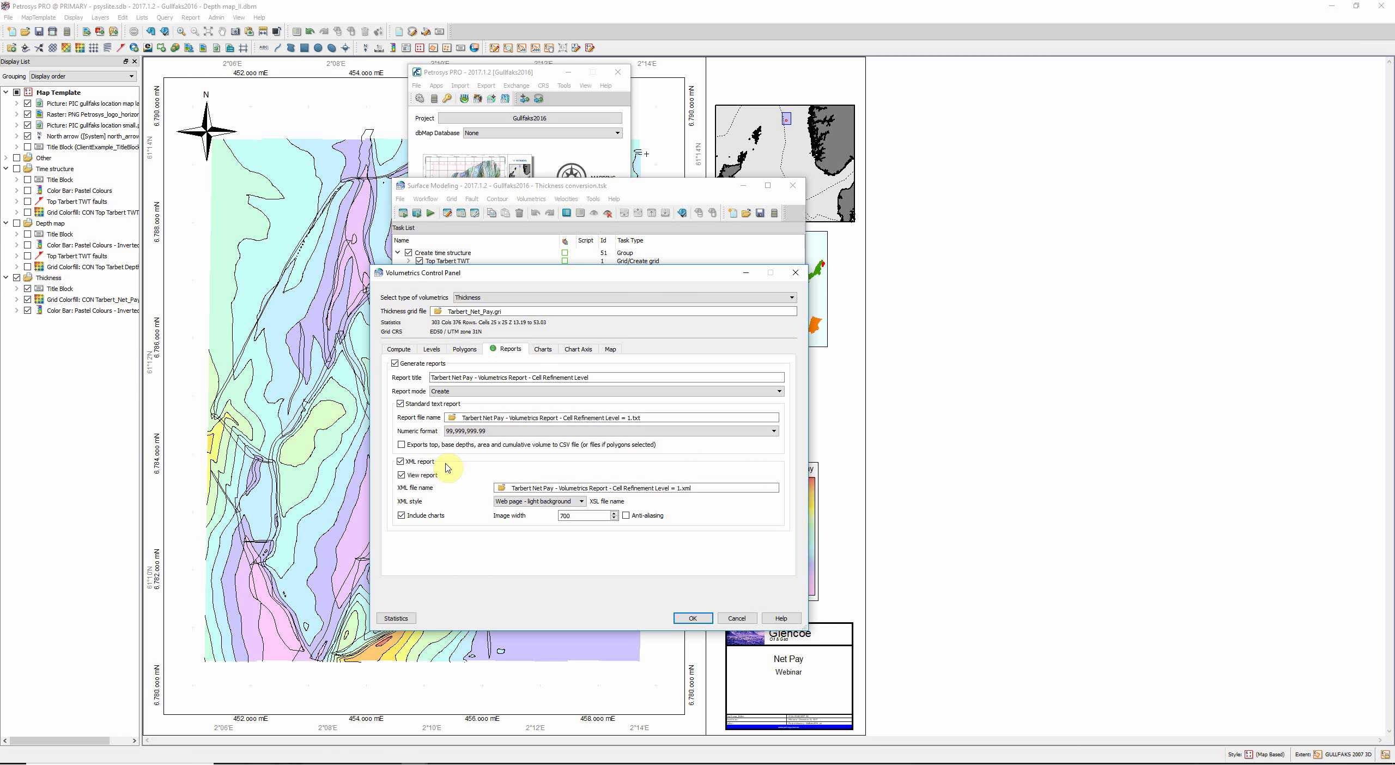
left_click(565, 502)
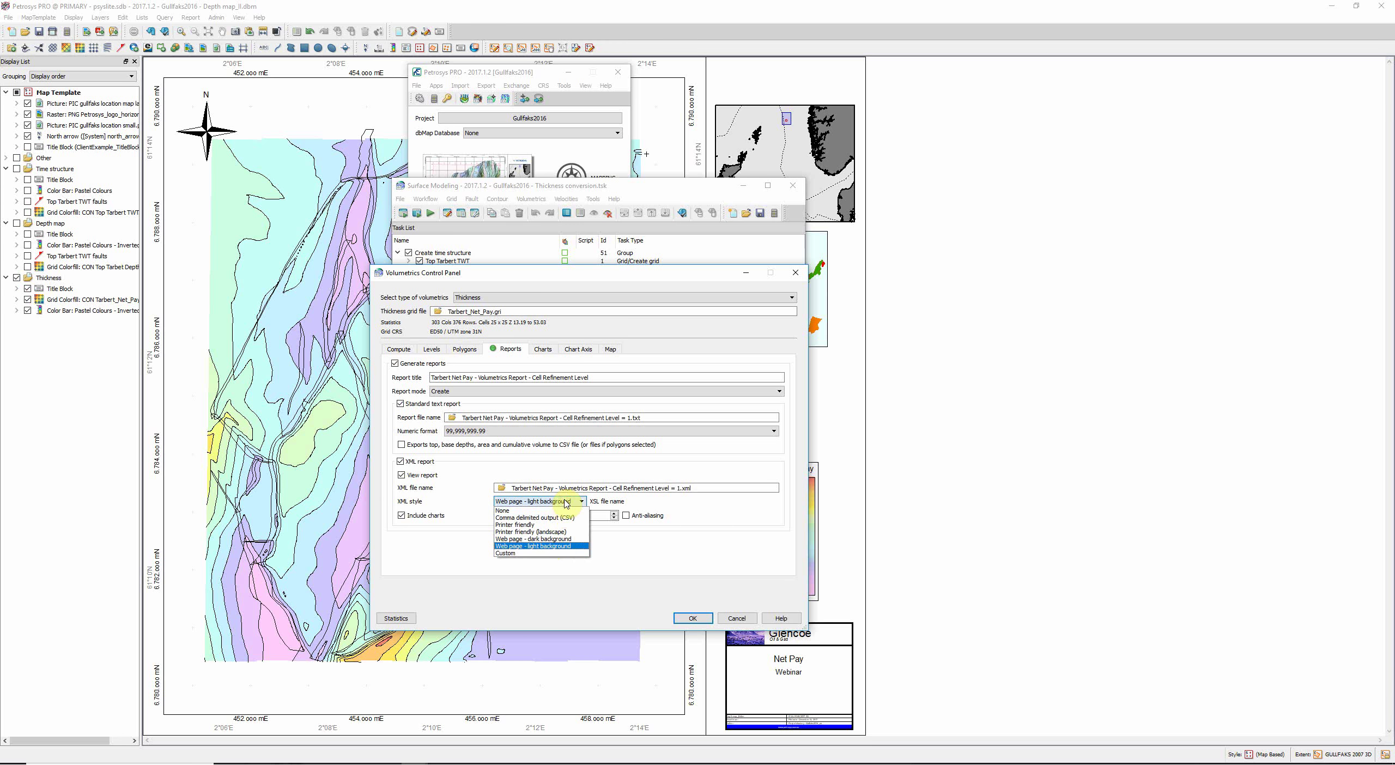
left_click(573, 546)
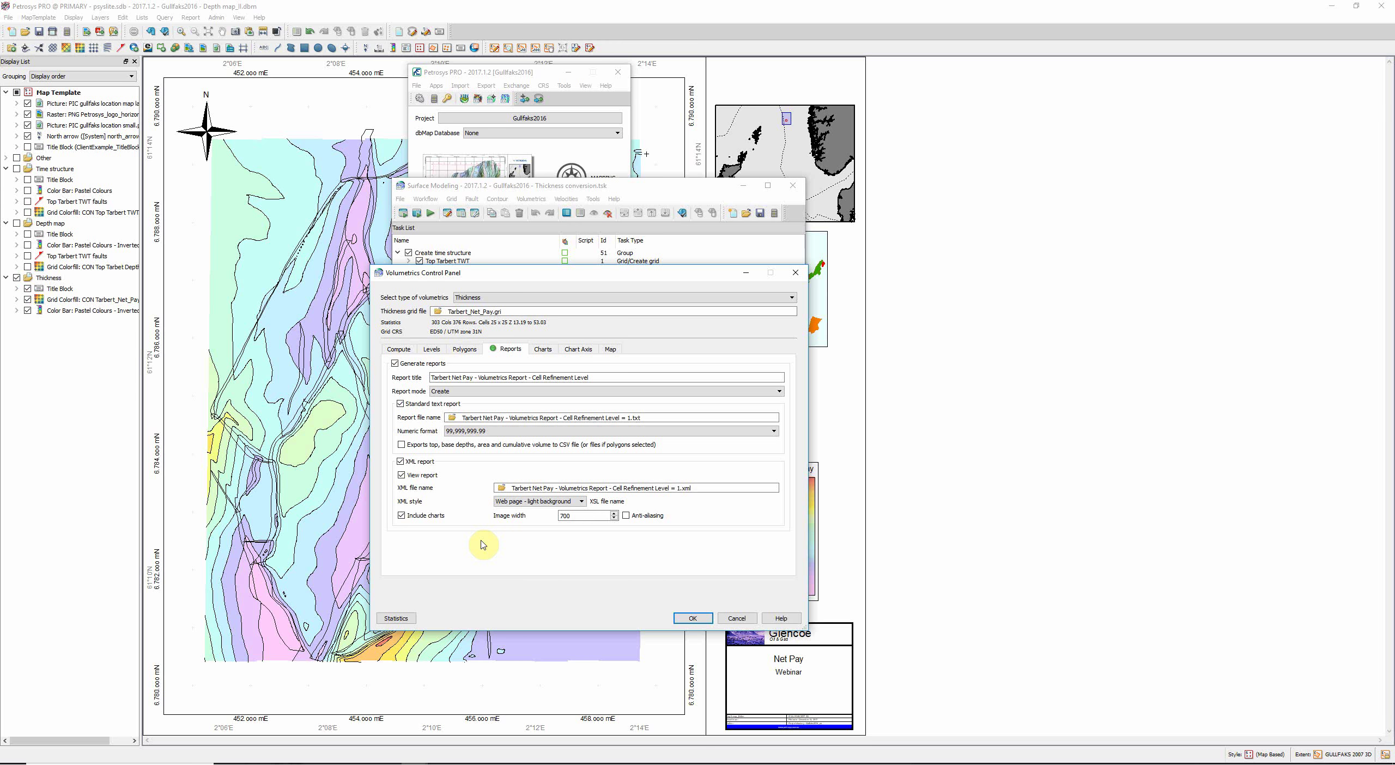
left_click(692, 619)
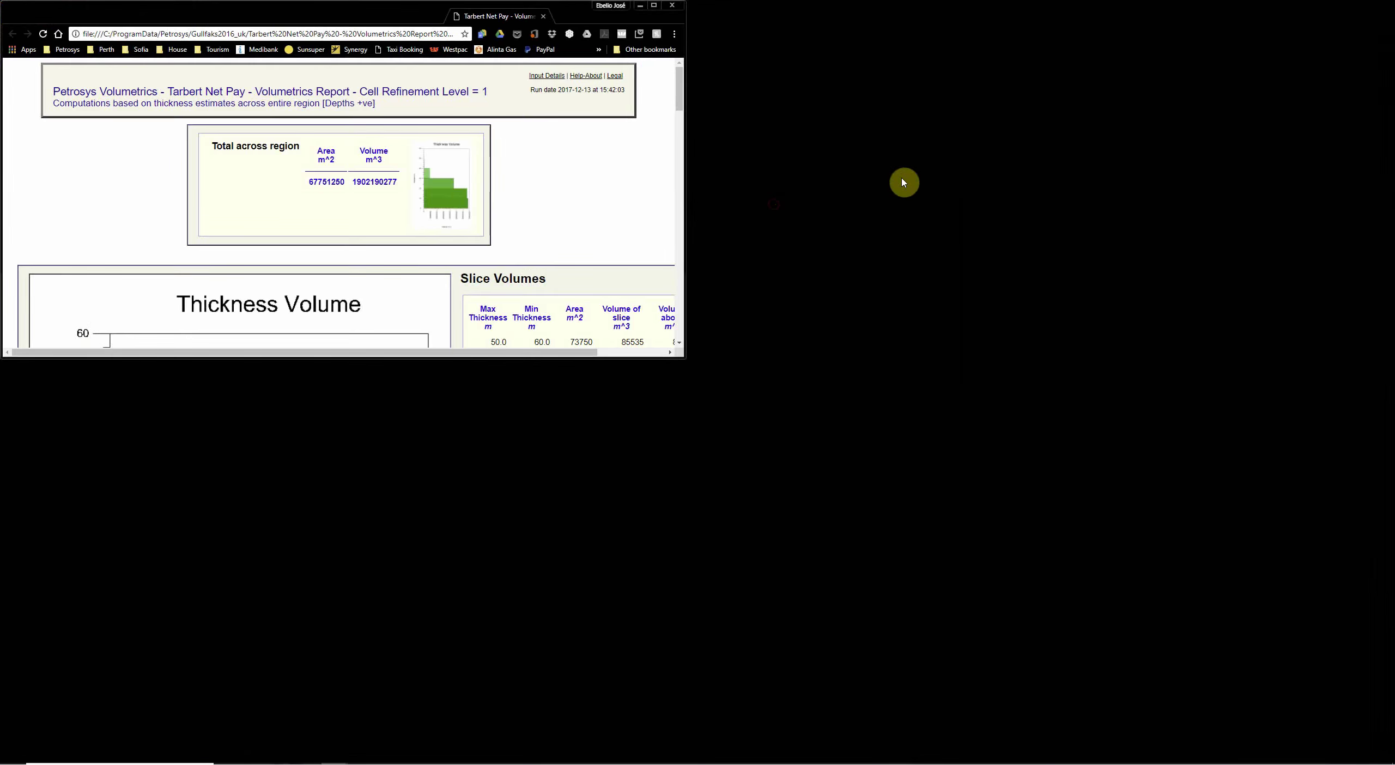
- Maximize the volumetrics report and examine its regional totals, Thickness Volume chart and Slice Volumes table
key("super+Up")
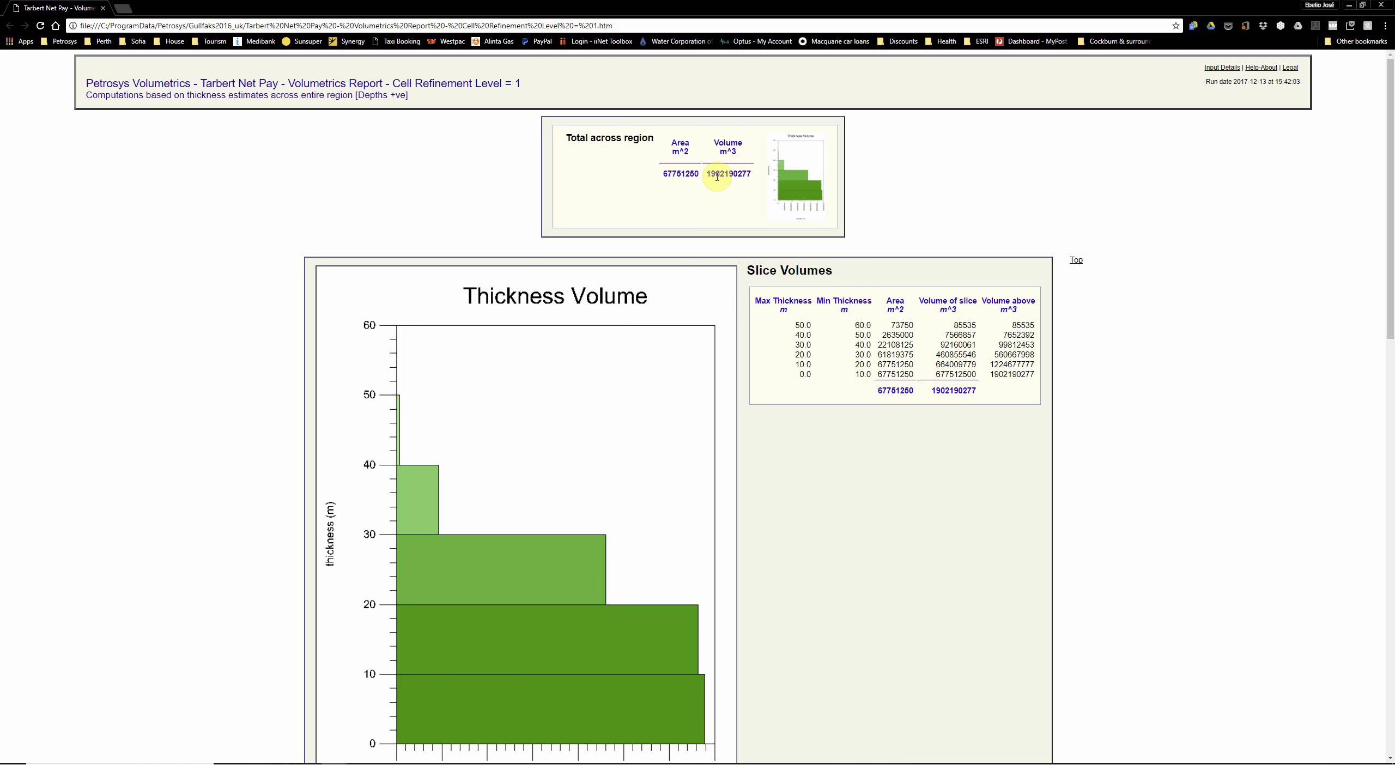
scroll(658, 326, "down", 3)
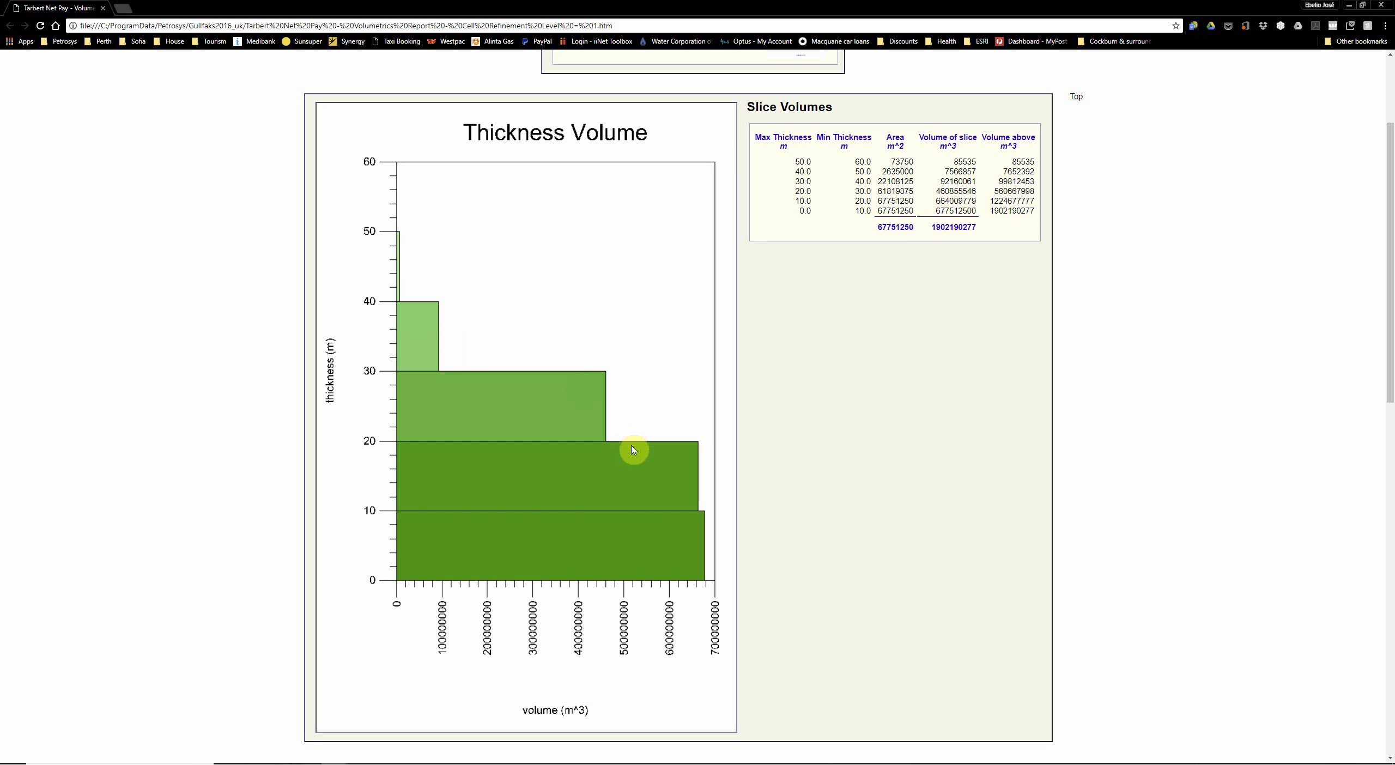
scroll(674, 532, "up", 1)
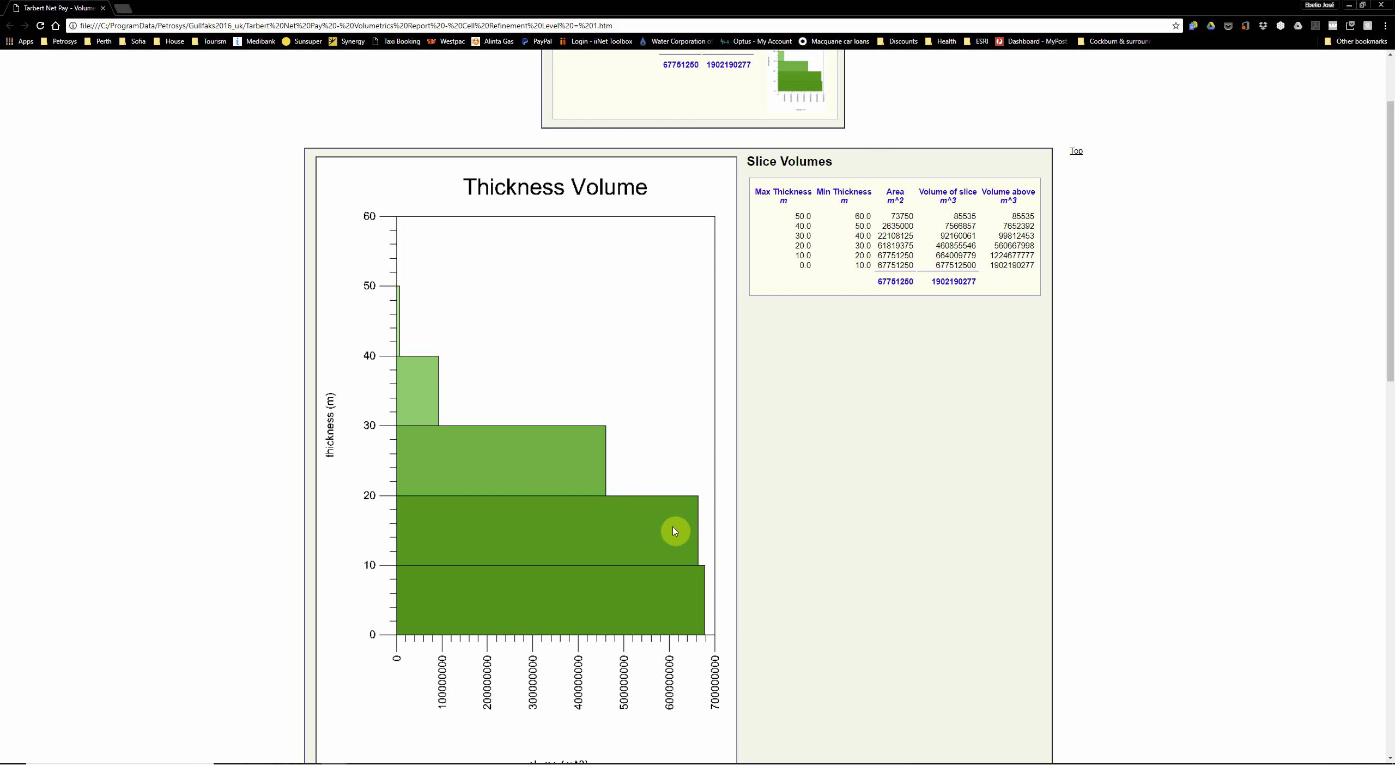
scroll(674, 532, "up", 1)
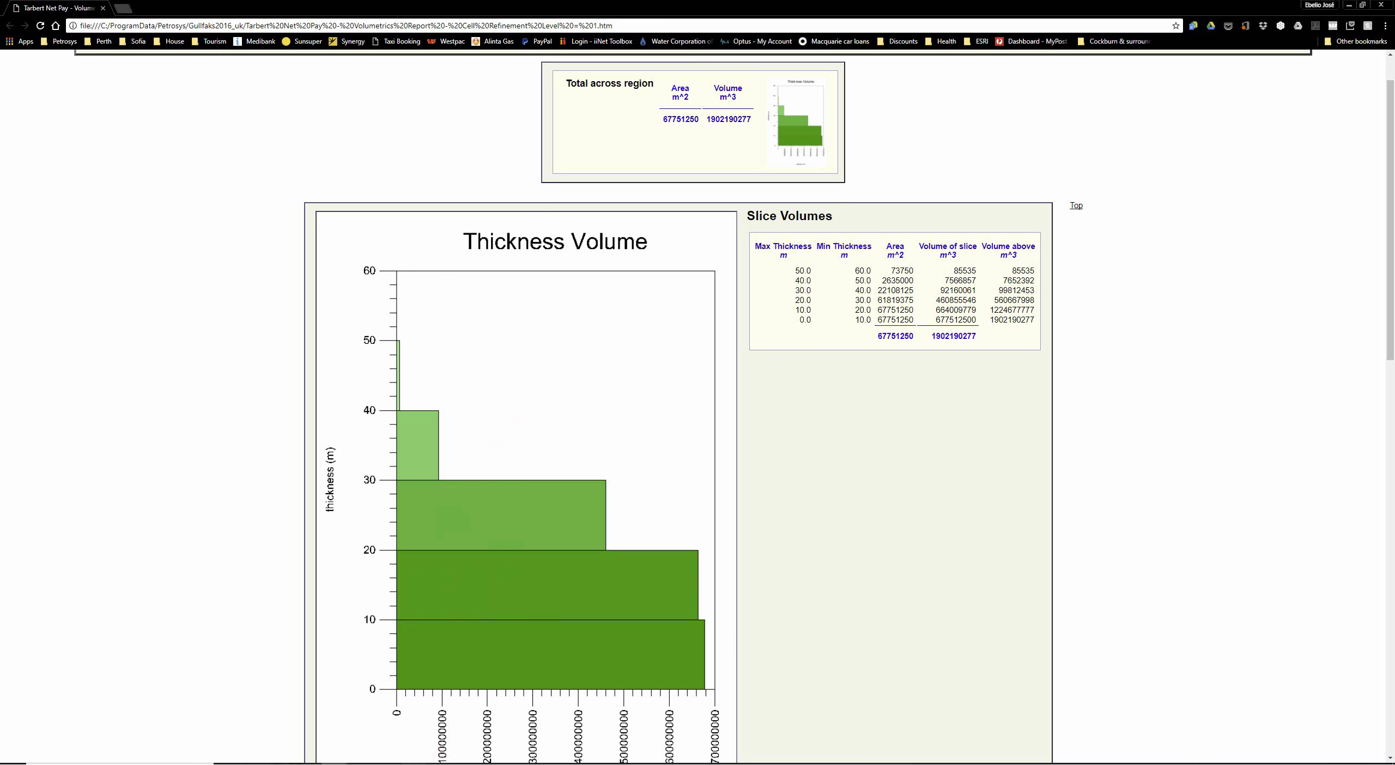
- Reopen the Slice volumetrics task in Surface Modeling, set its slice thickness to 1, and select the cell refinement level for editing
mouse_move(415, 763)
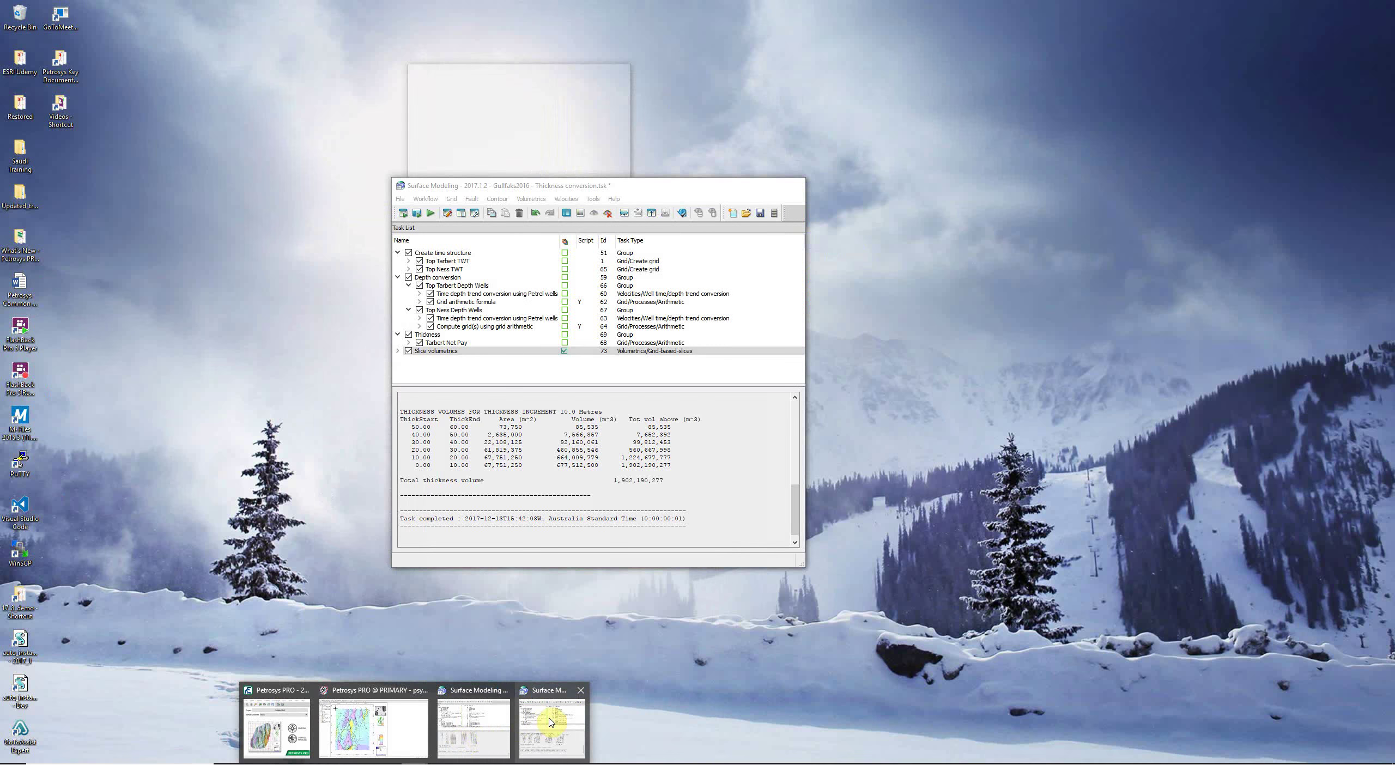
left_click(550, 722)
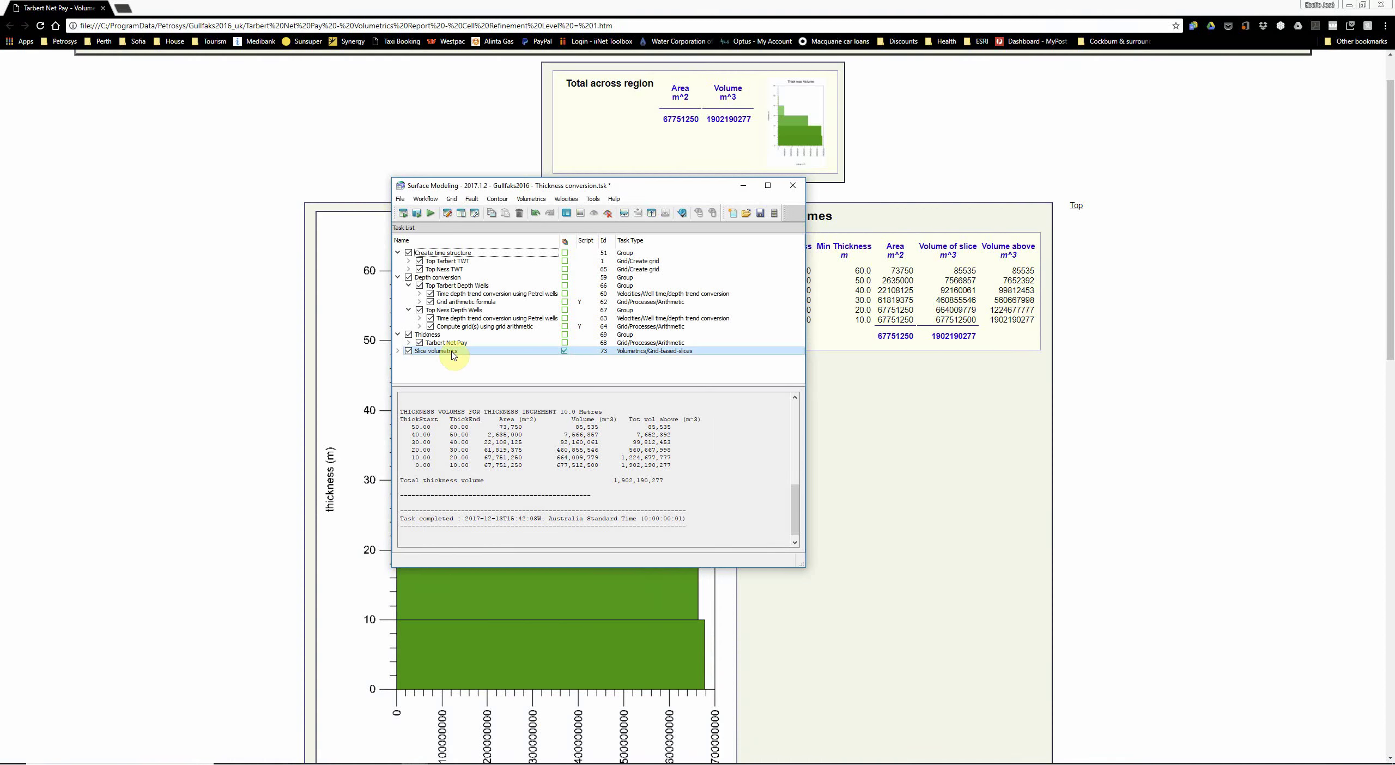
double_click(452, 353)
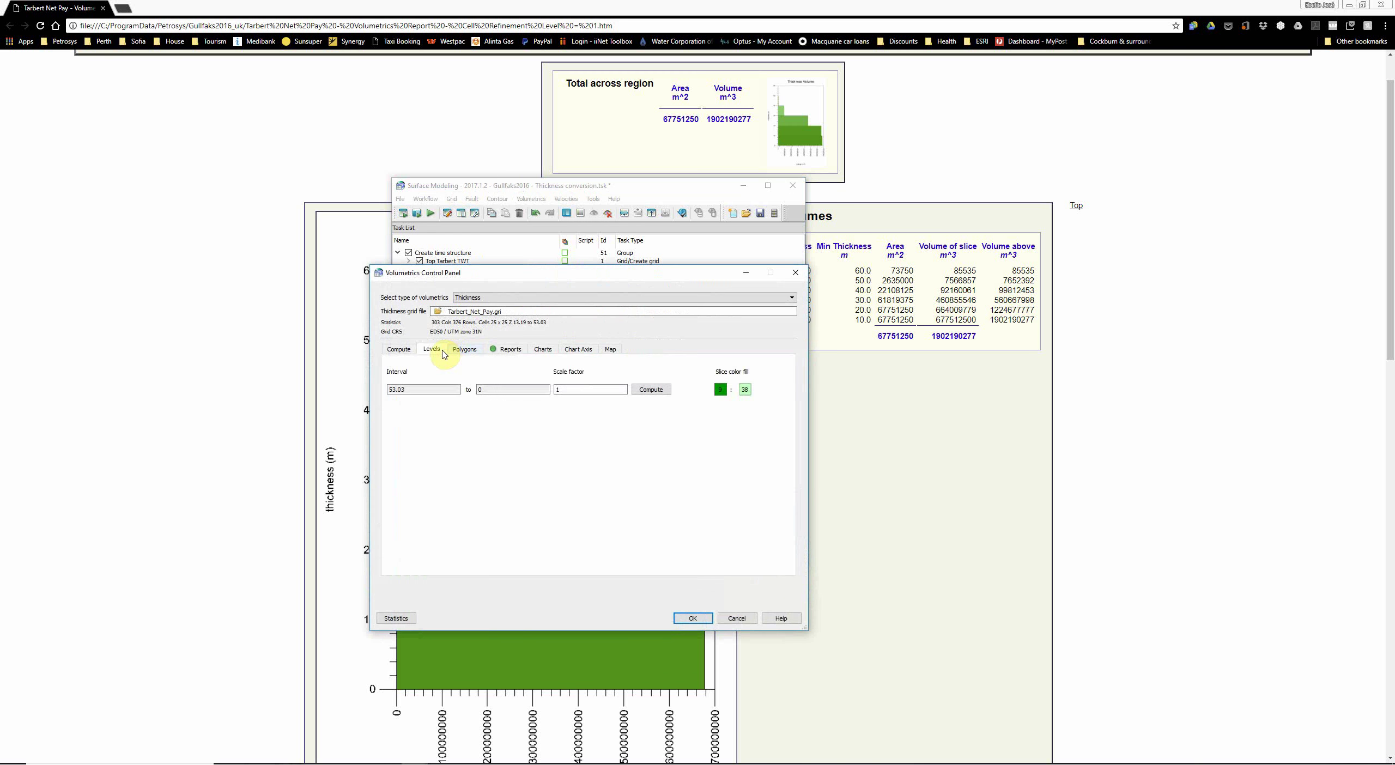
left_click(399, 349)
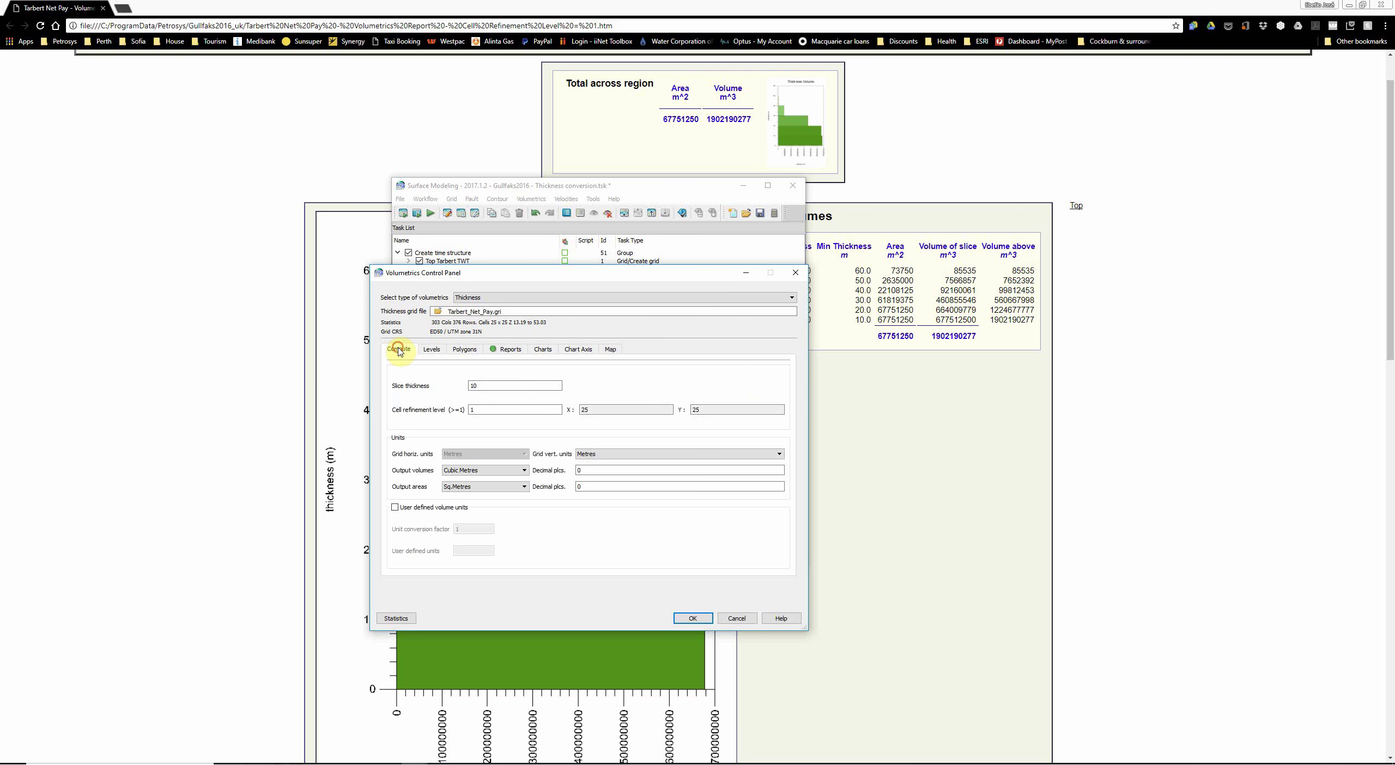
left_click(486, 389)
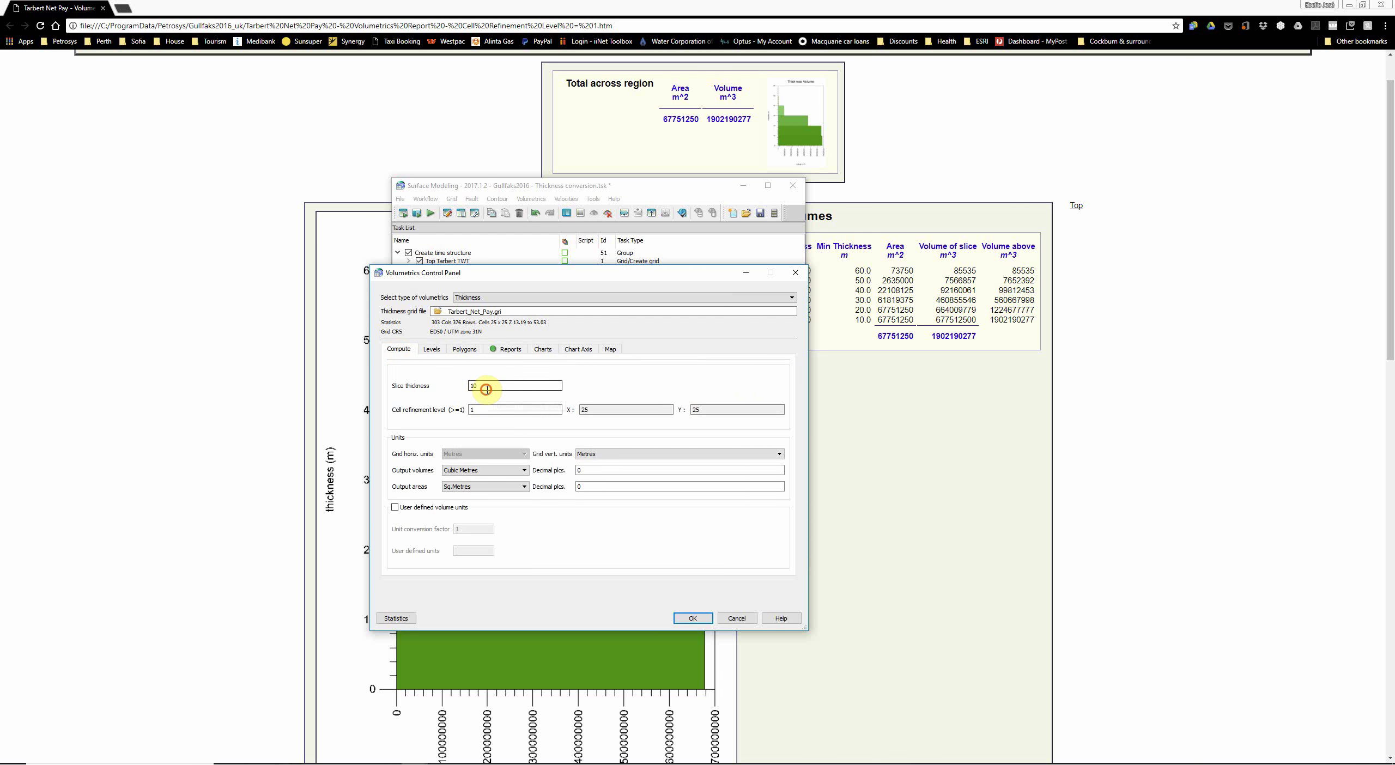
double_click(487, 390)
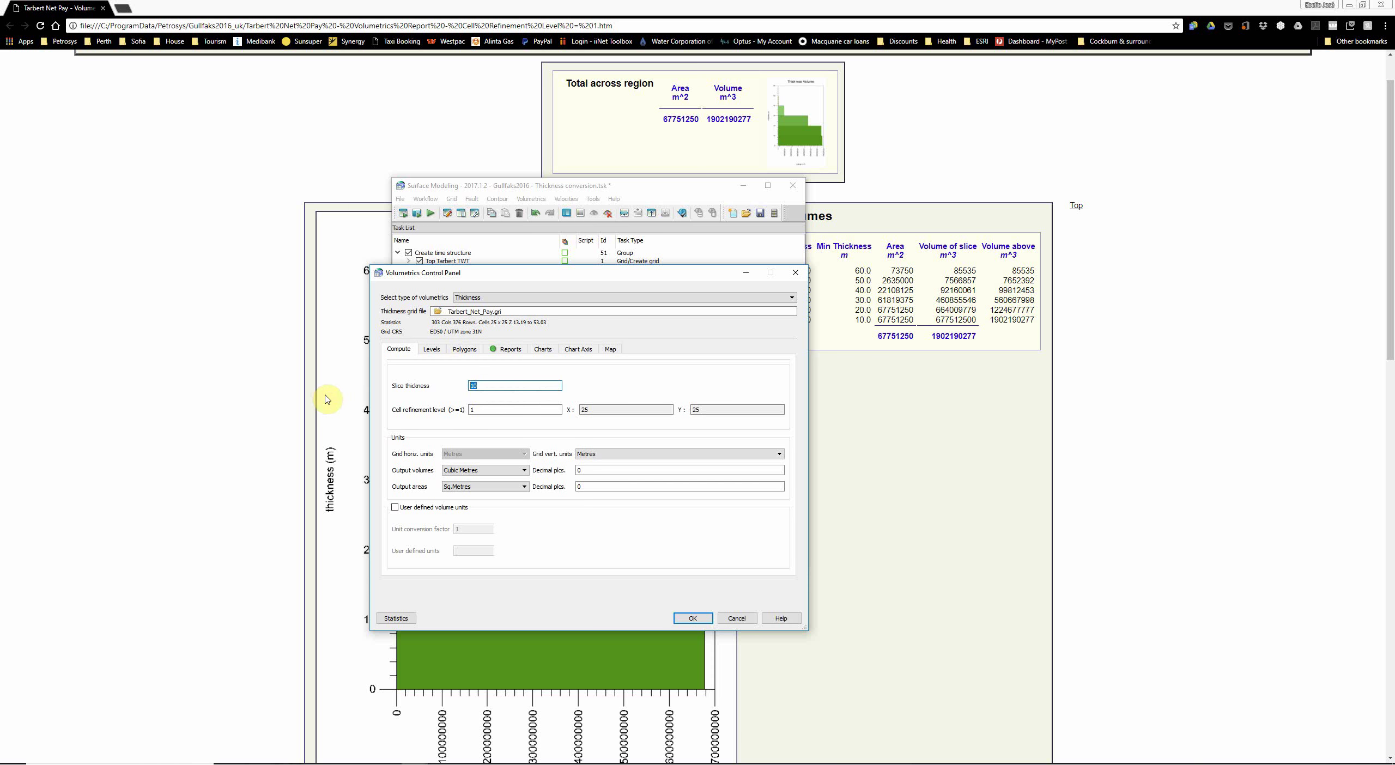
type("1")
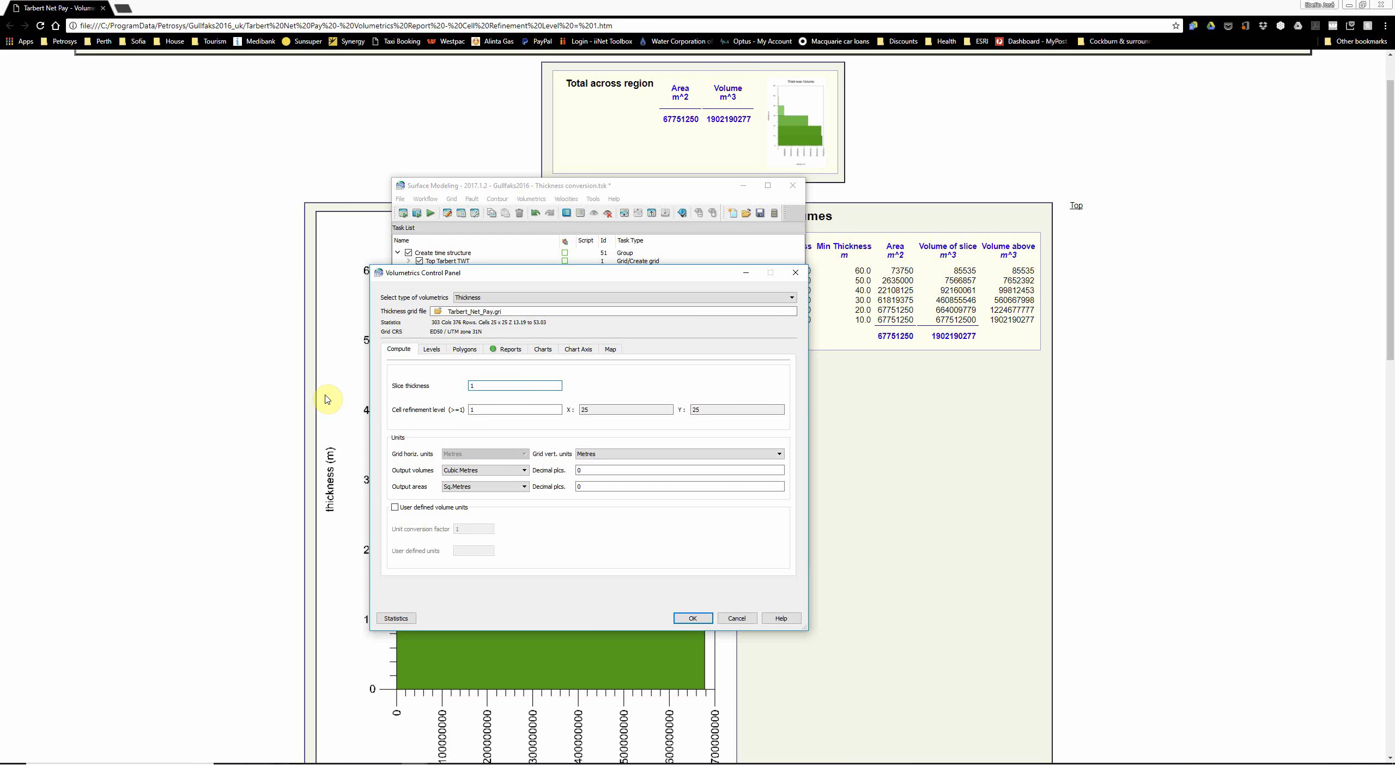
double_click(483, 410)
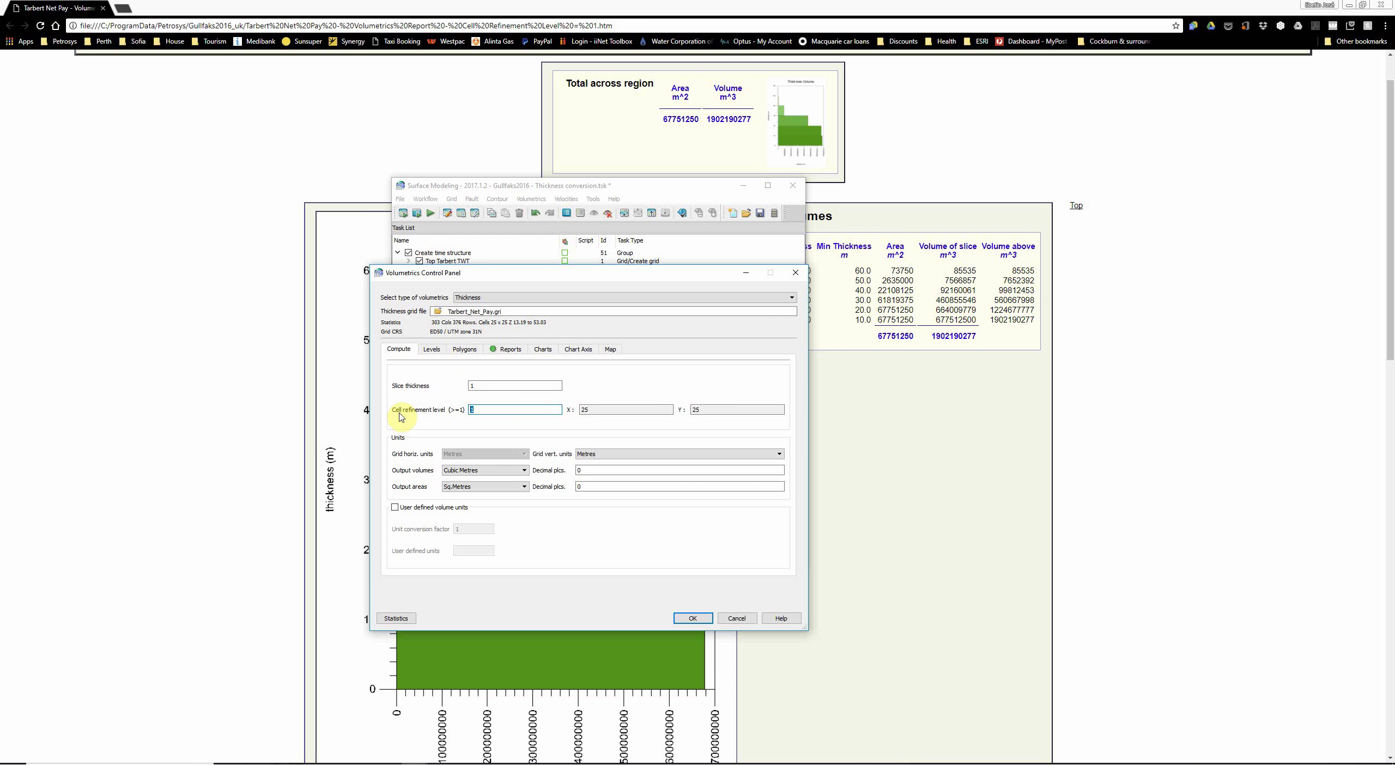
- Change the refinement level in the standard text report's file name to 5
left_click(507, 351)
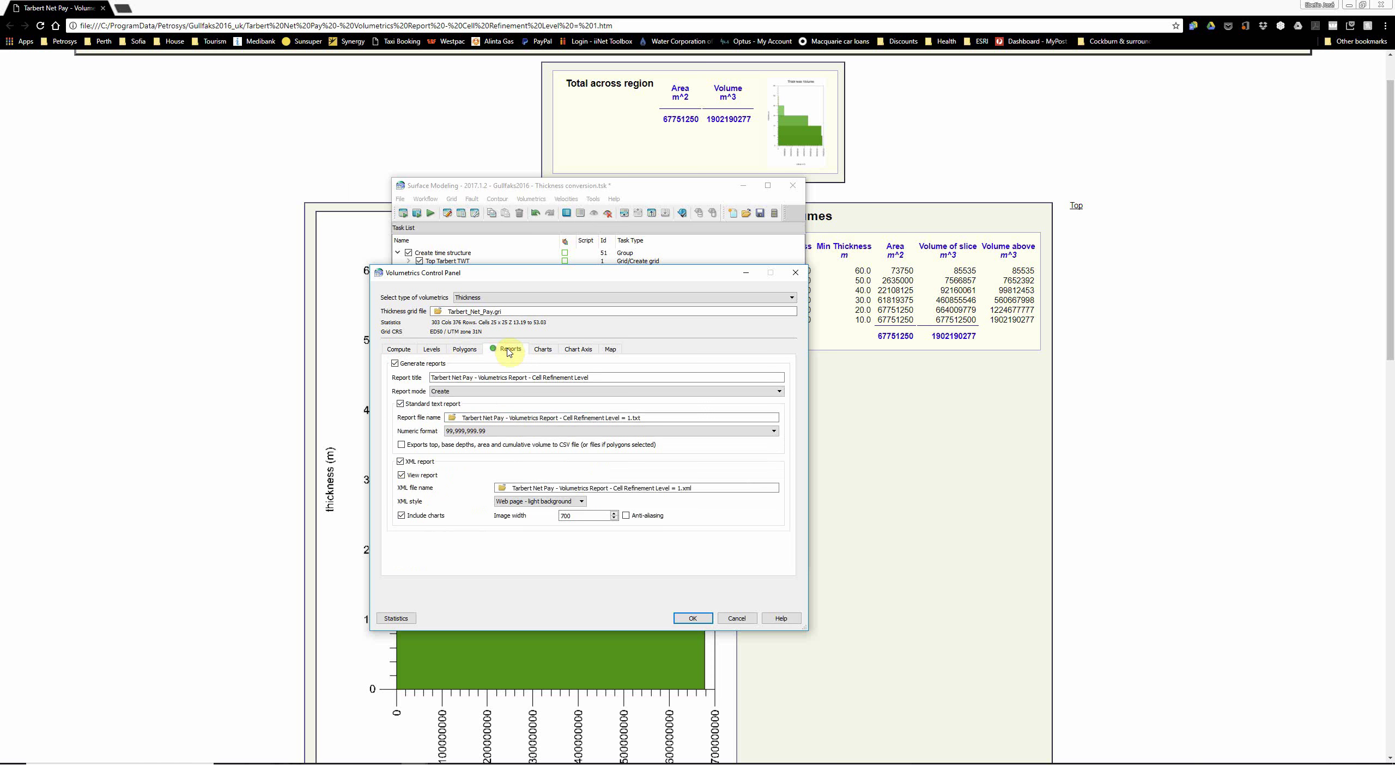
left_click(633, 418)
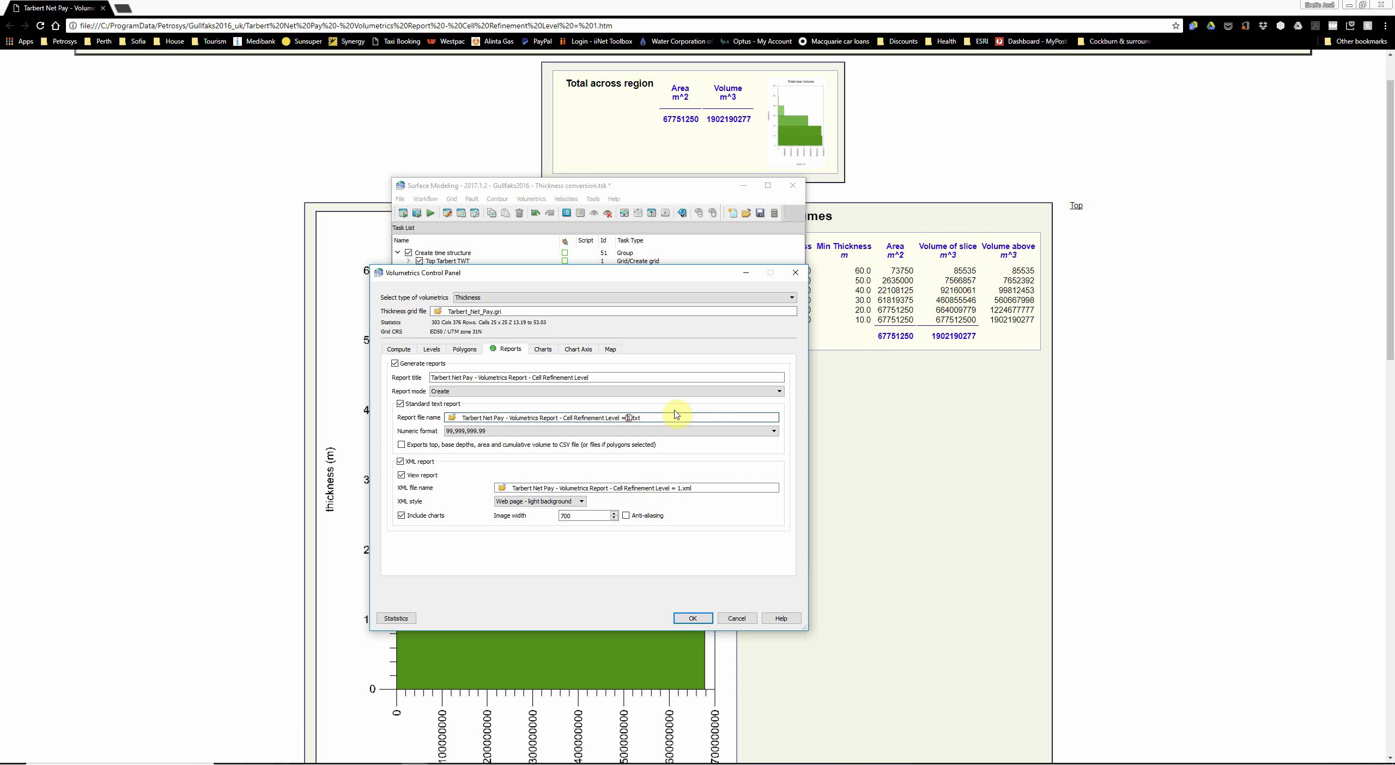
key("BackSpace")
type("5")
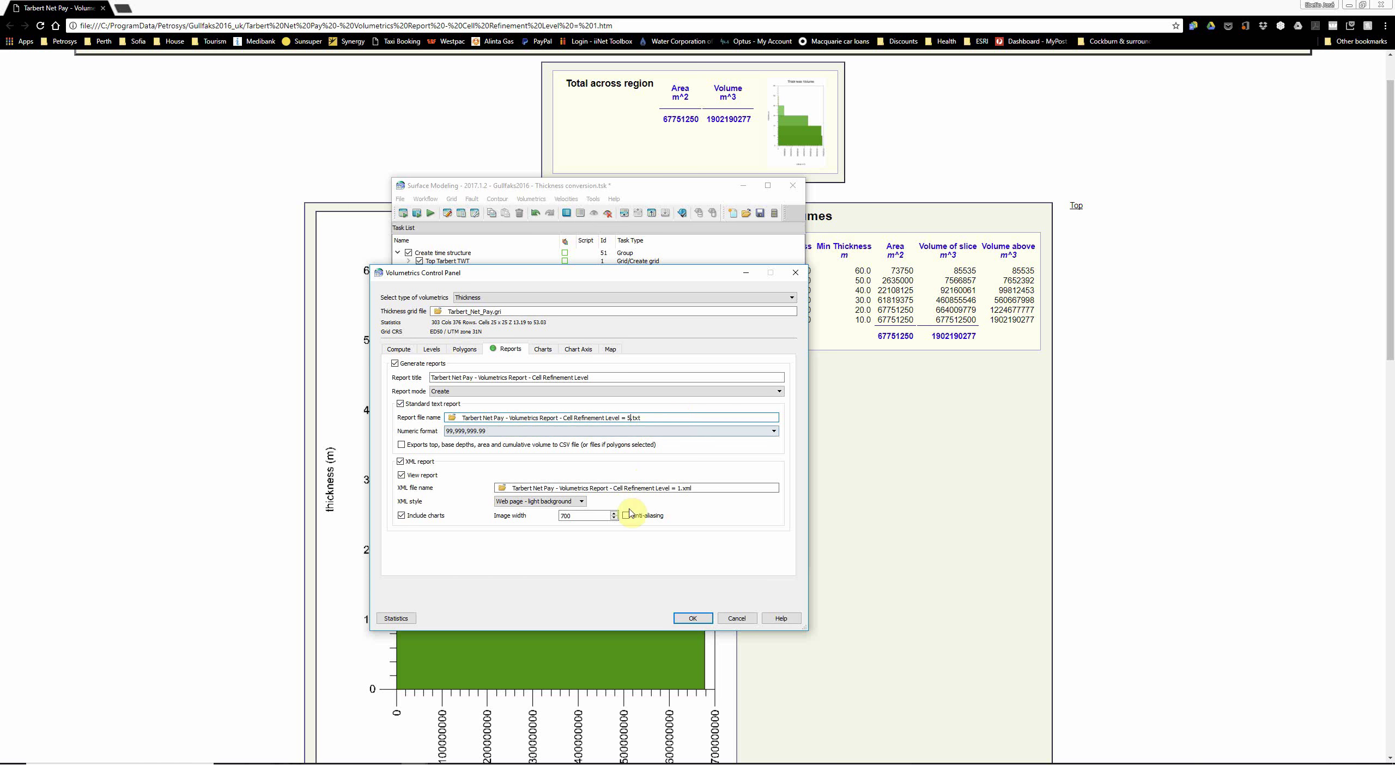
- Change the refinement level in the XML report's file name to 5 and run the slice volumetrics
left_click(681, 488)
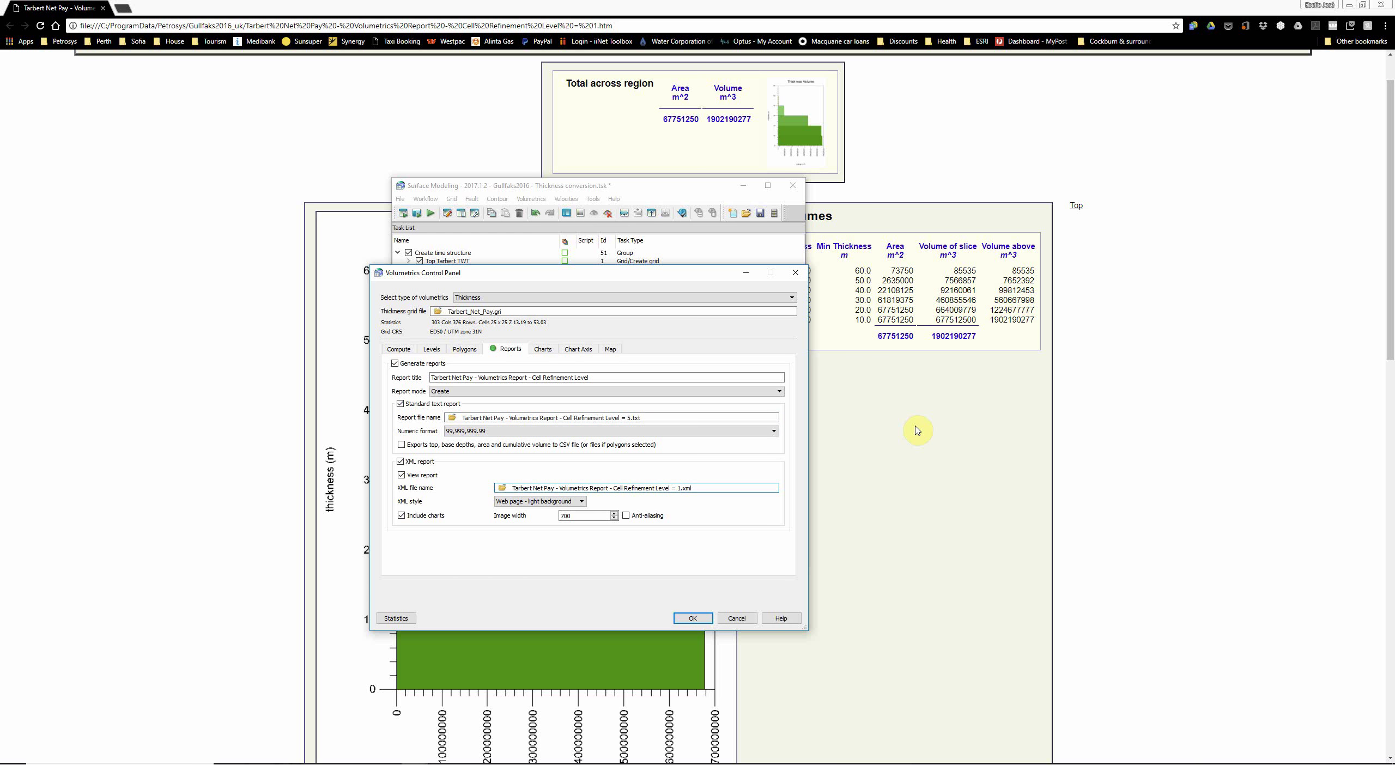
key("BackSpace")
type("5")
left_click(688, 618)
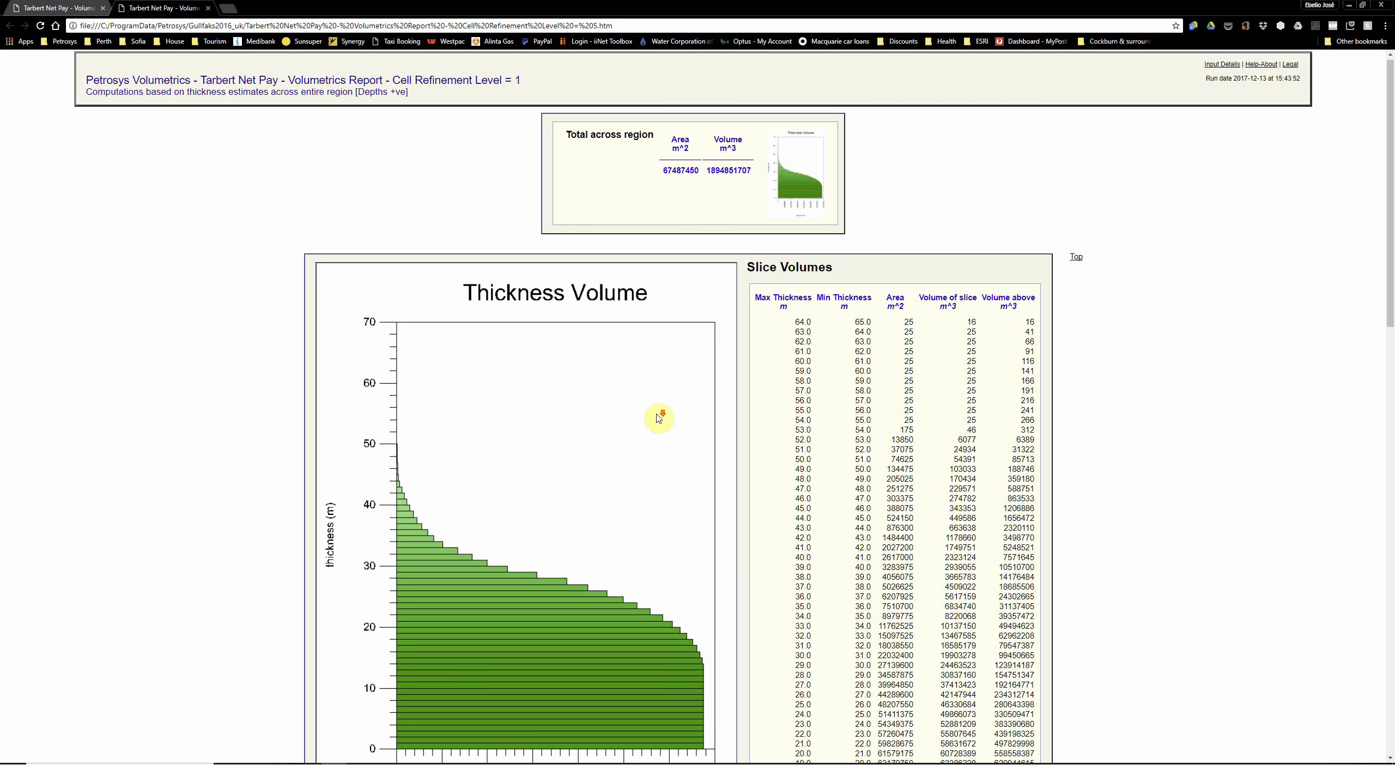
- Examine the new report's Thickness Volume chart, Slice Volumes table and totals across the region
scroll(657, 417, "down", 3)
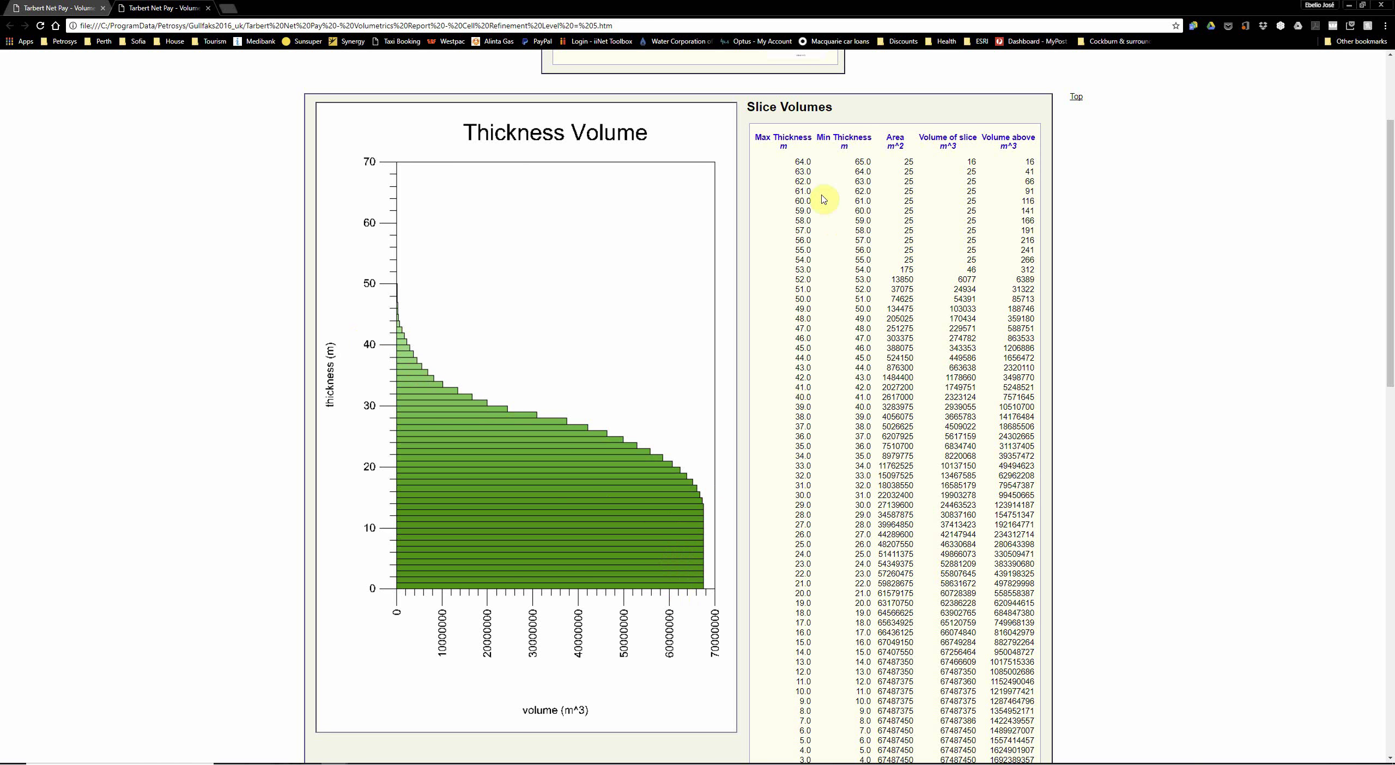
scroll(856, 200, "down", 3)
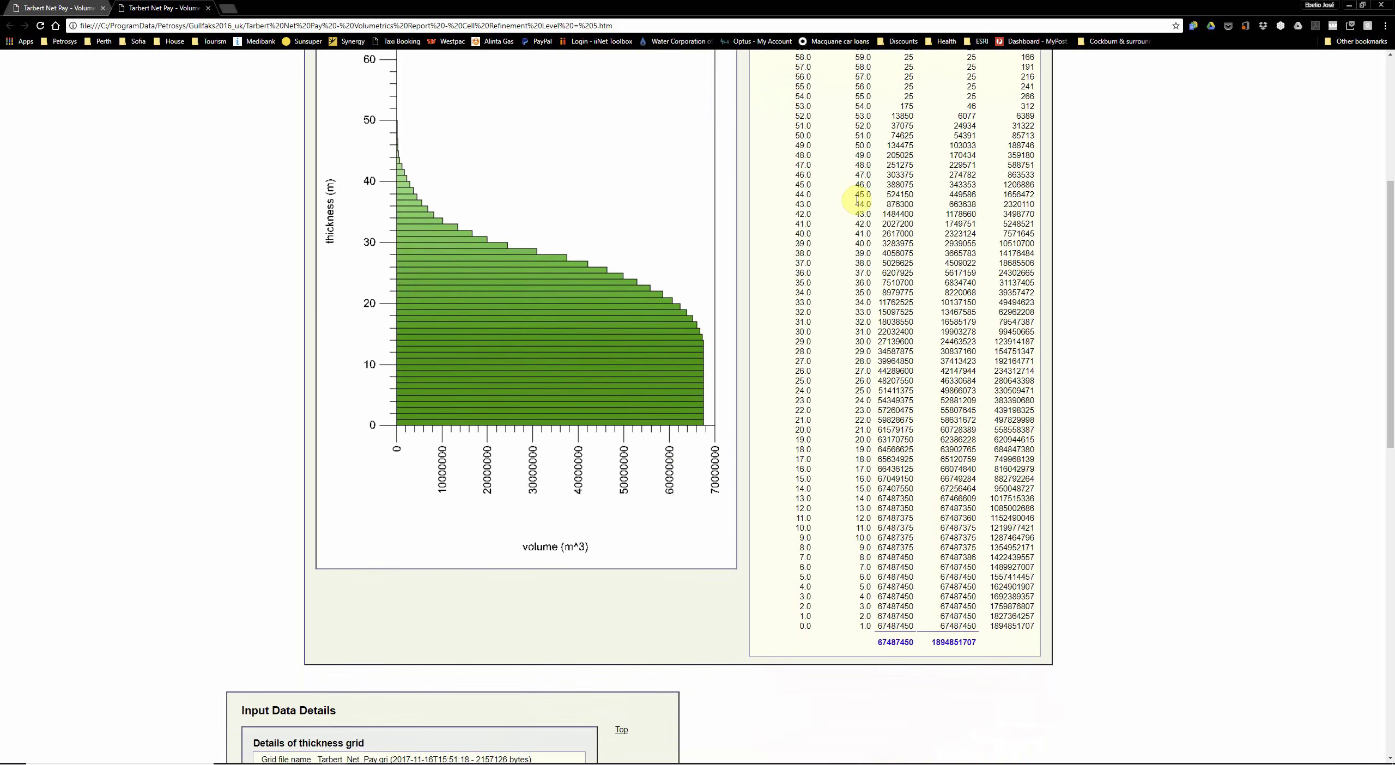
scroll(856, 201, "up", 2)
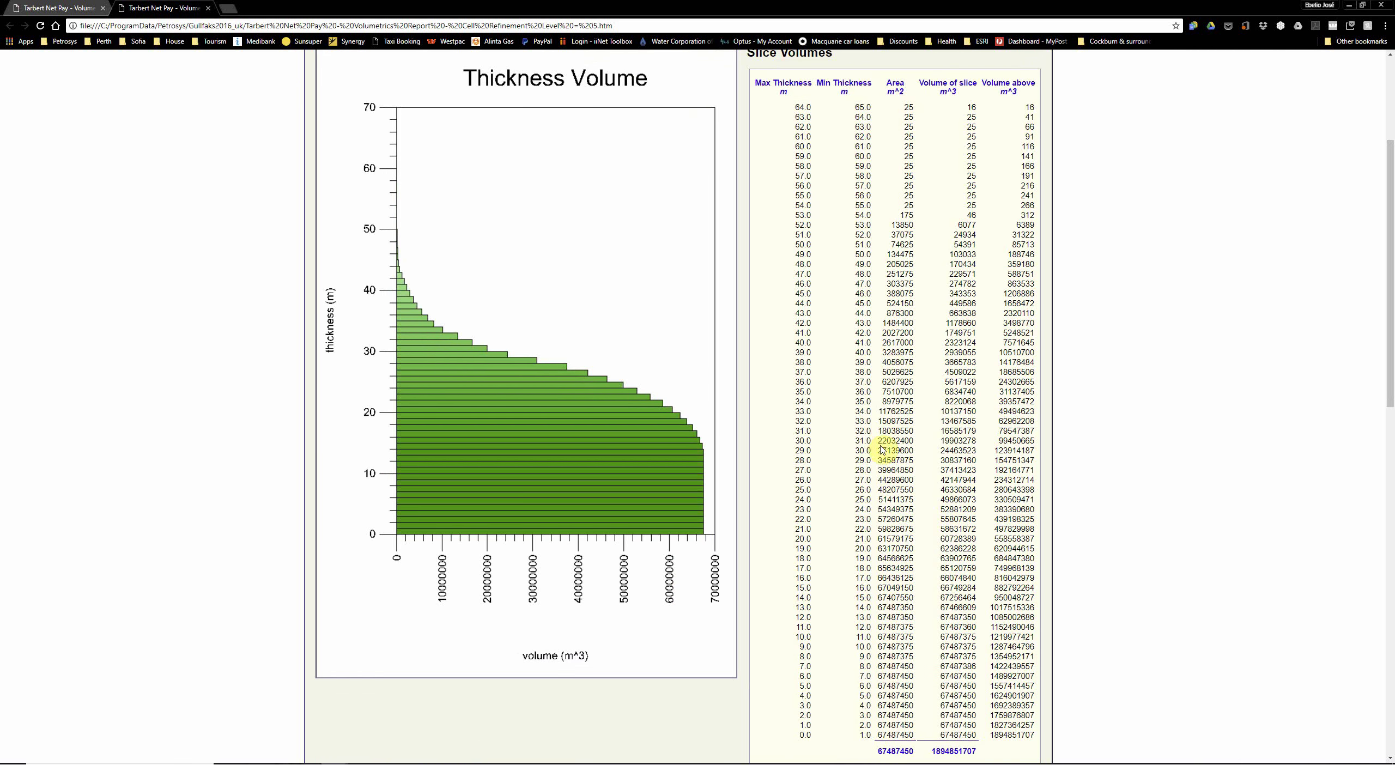
scroll(882, 448, "up", 3)
scroll(883, 449, "up", 1)
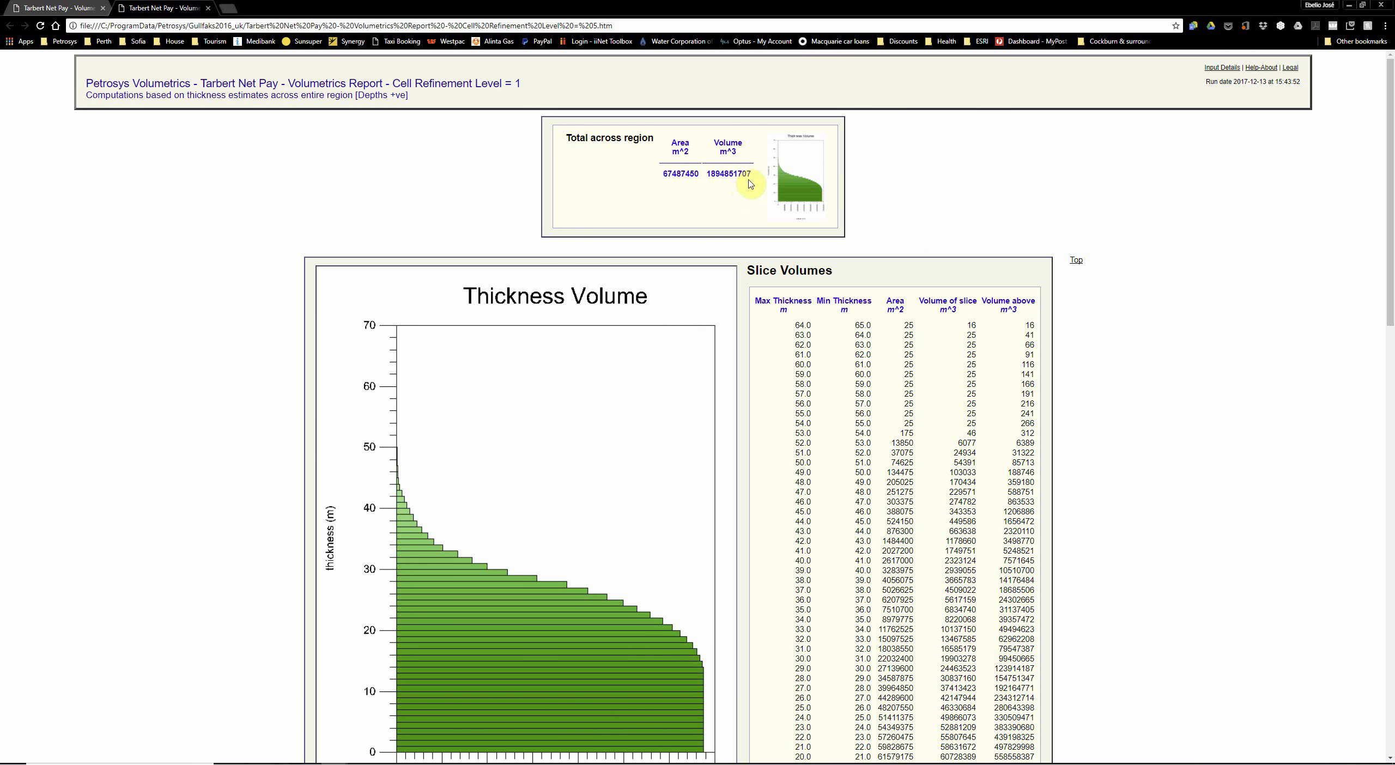
- Compare the total area and volume in the refinement level 1 report with those in the level 5 report
left_click(59, 9)
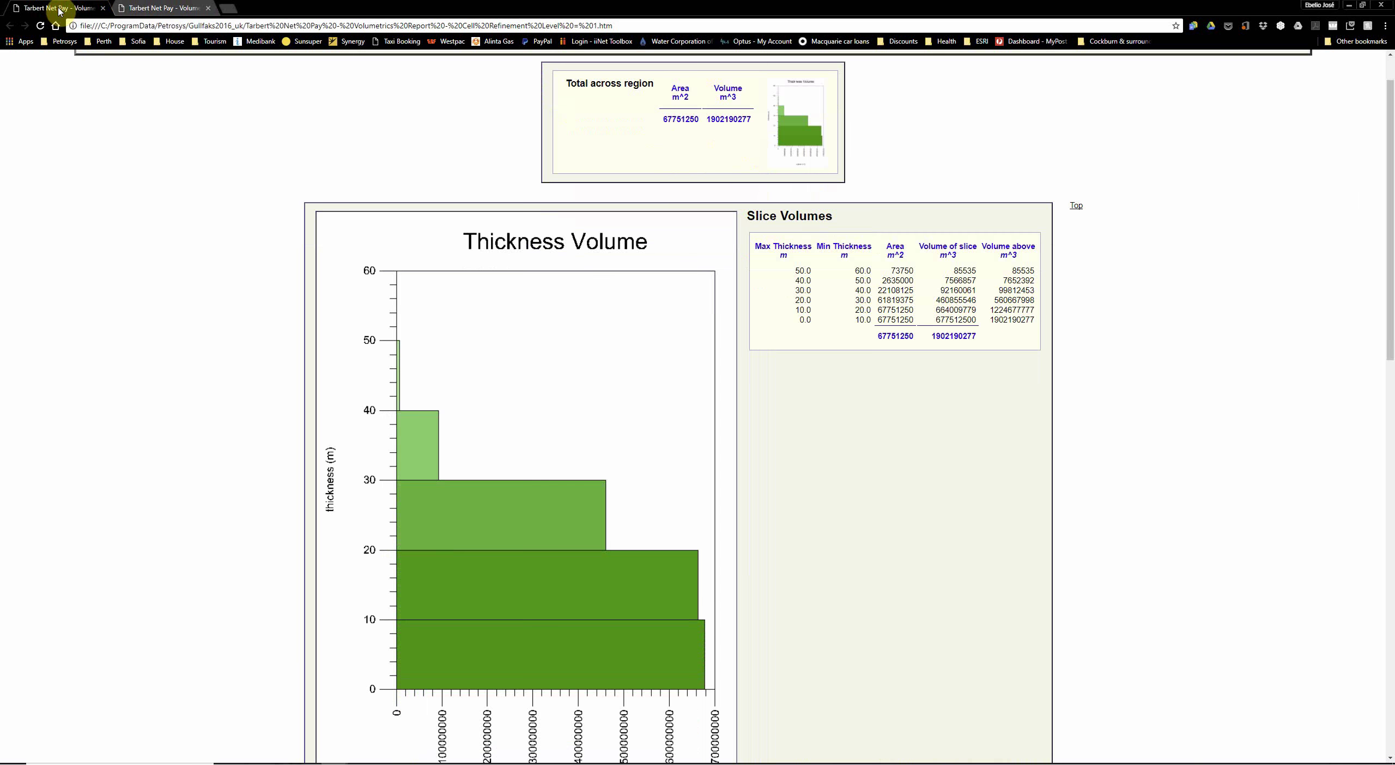
scroll(760, 215, "up", 1)
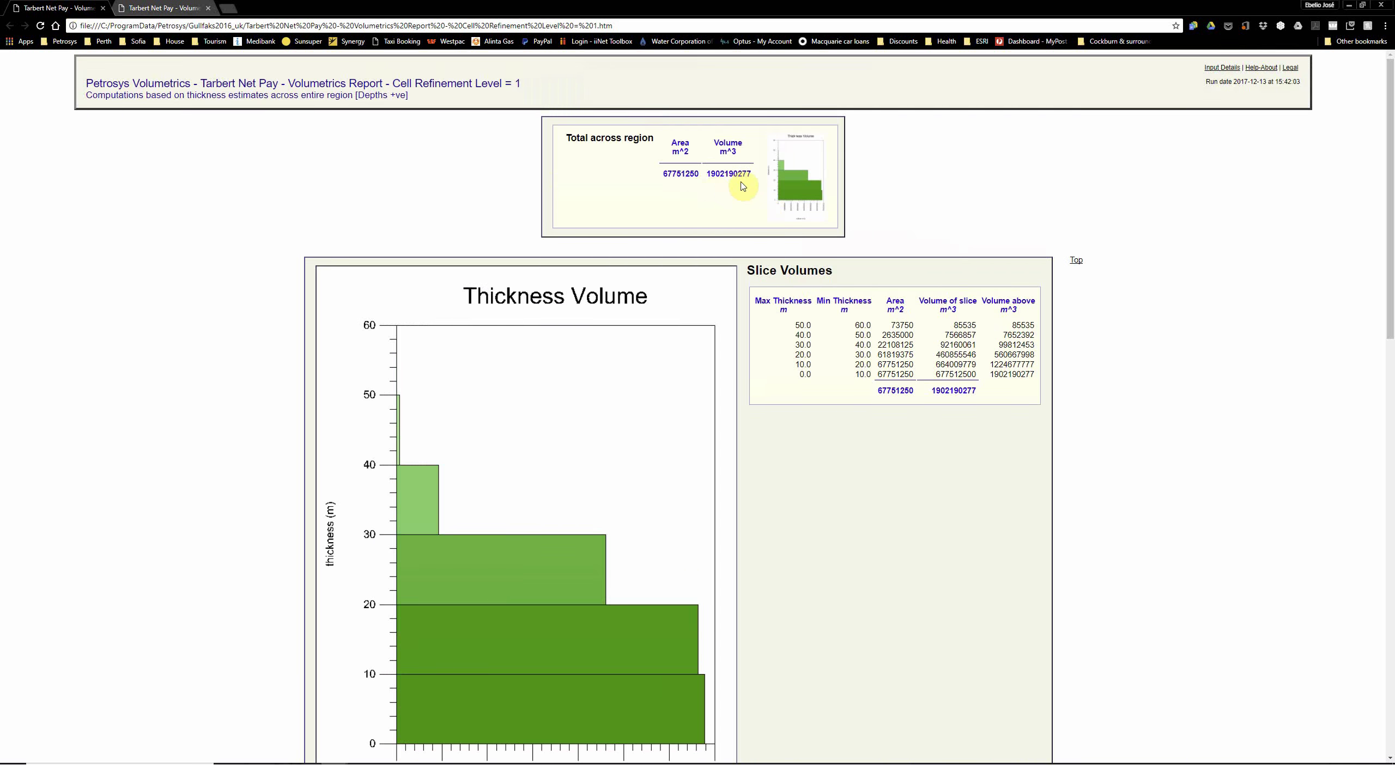
left_click(157, 10)
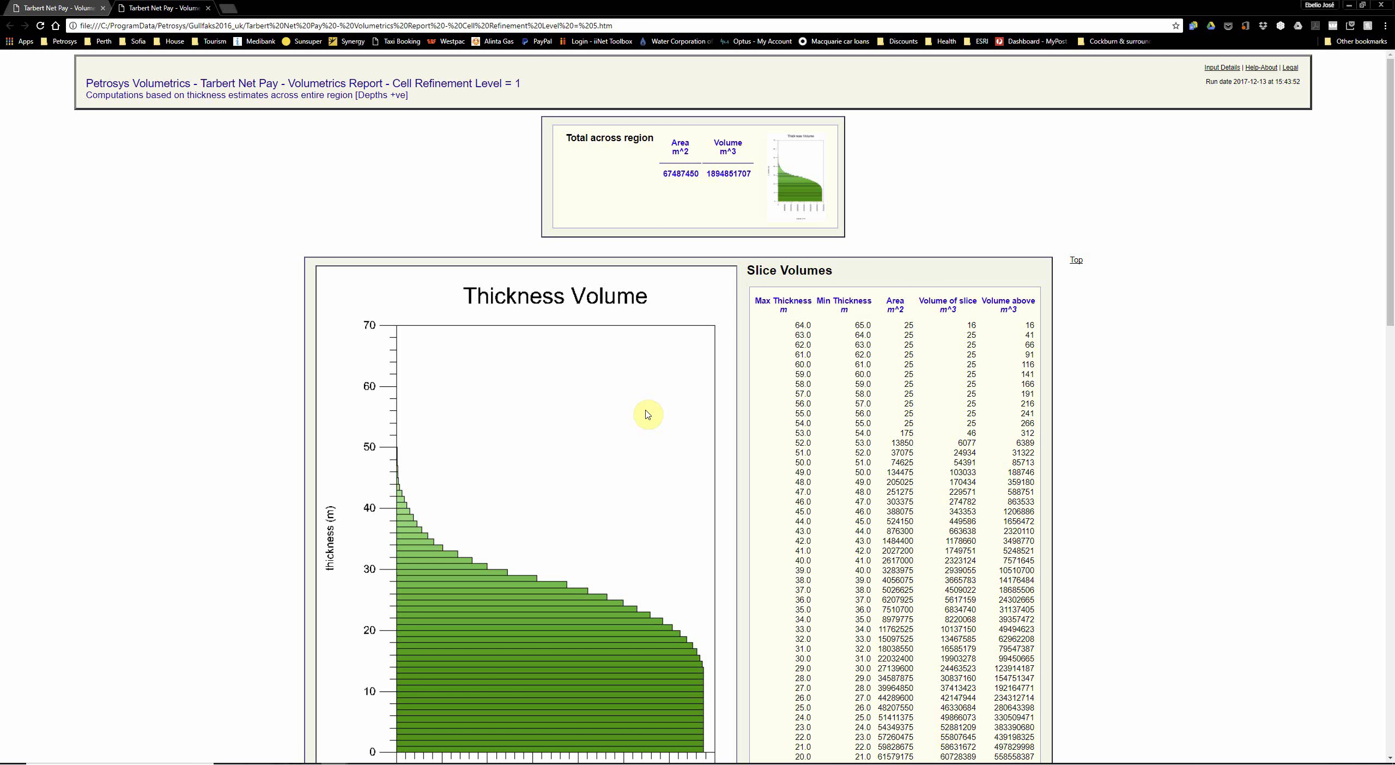
- Review the level 5 report's slice totals, thickness grid details, units, scale factor parameters and run information, ending back at its beginning
scroll(647, 414, "down", 6)
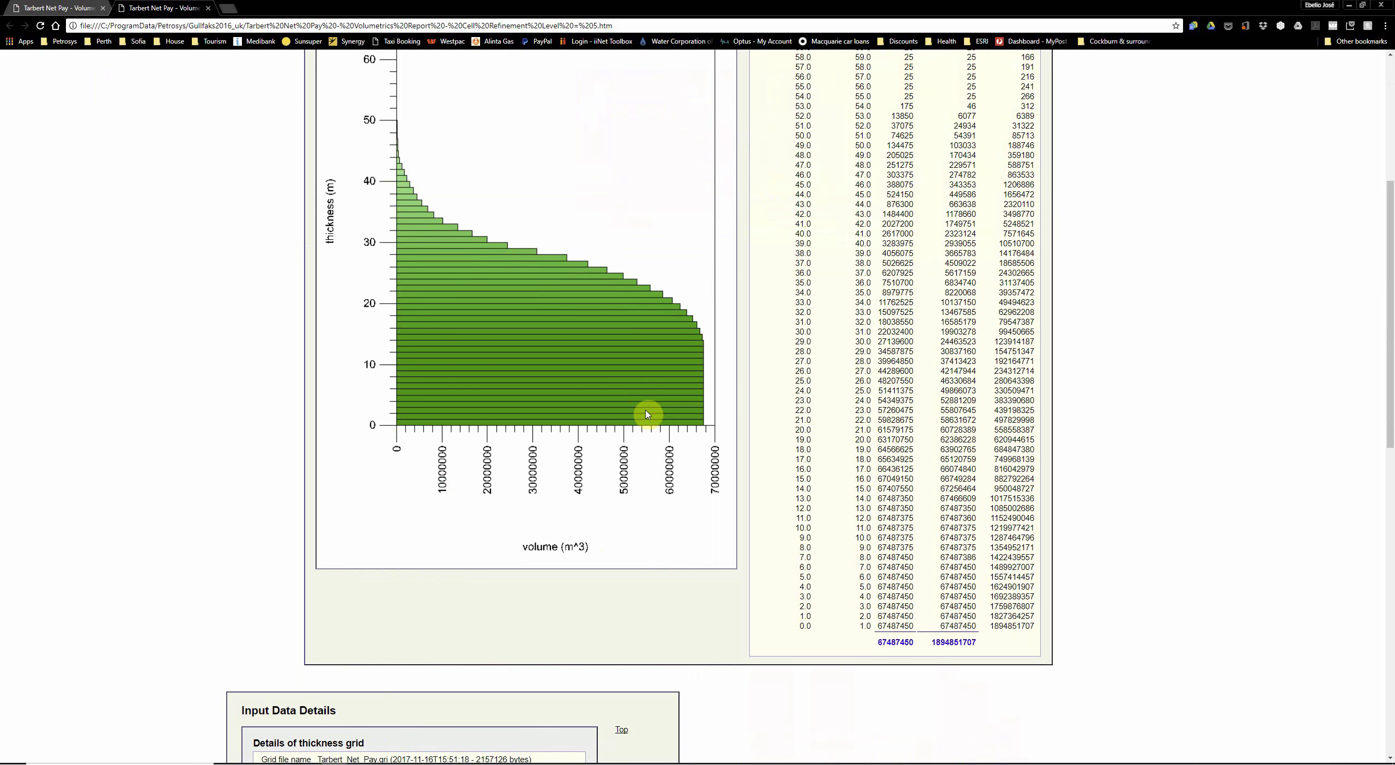
scroll(648, 414, "down", 1)
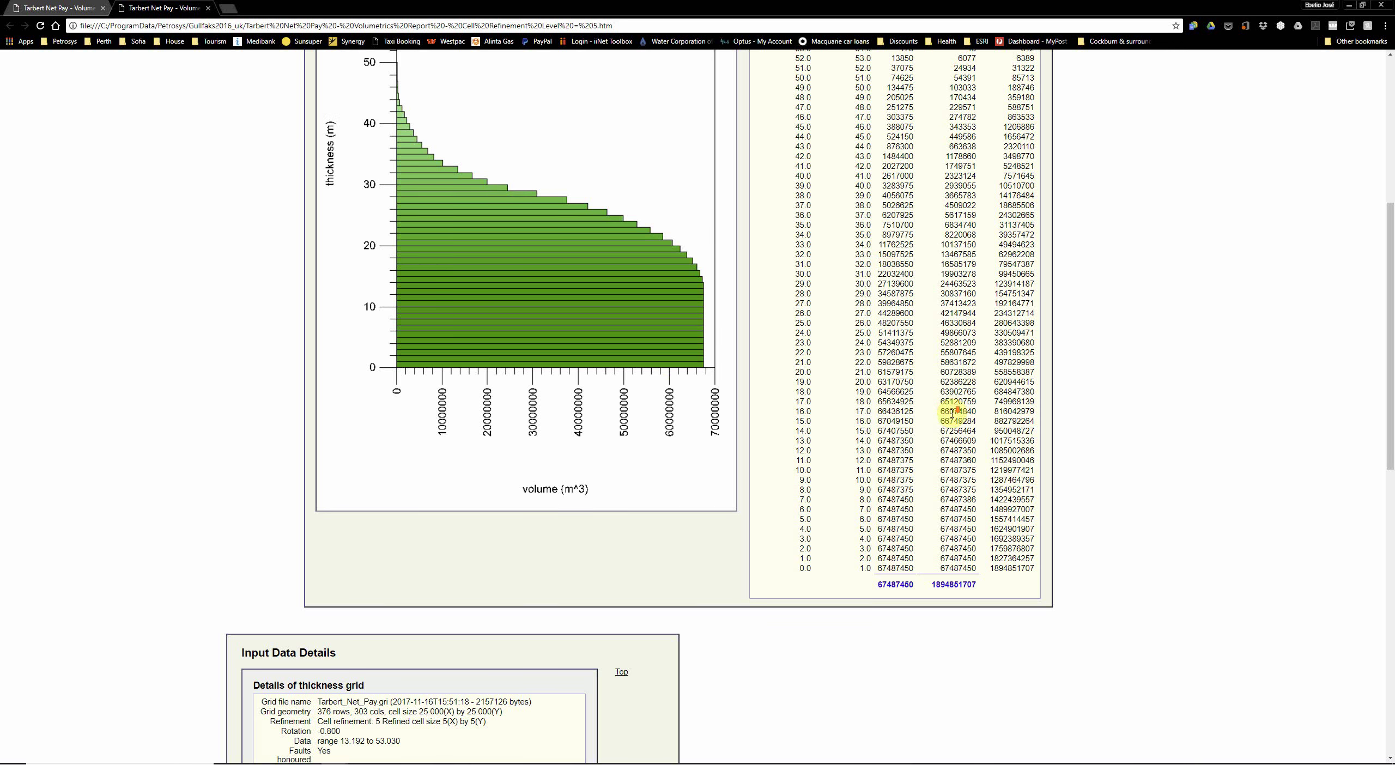
scroll(952, 414, "down", 8)
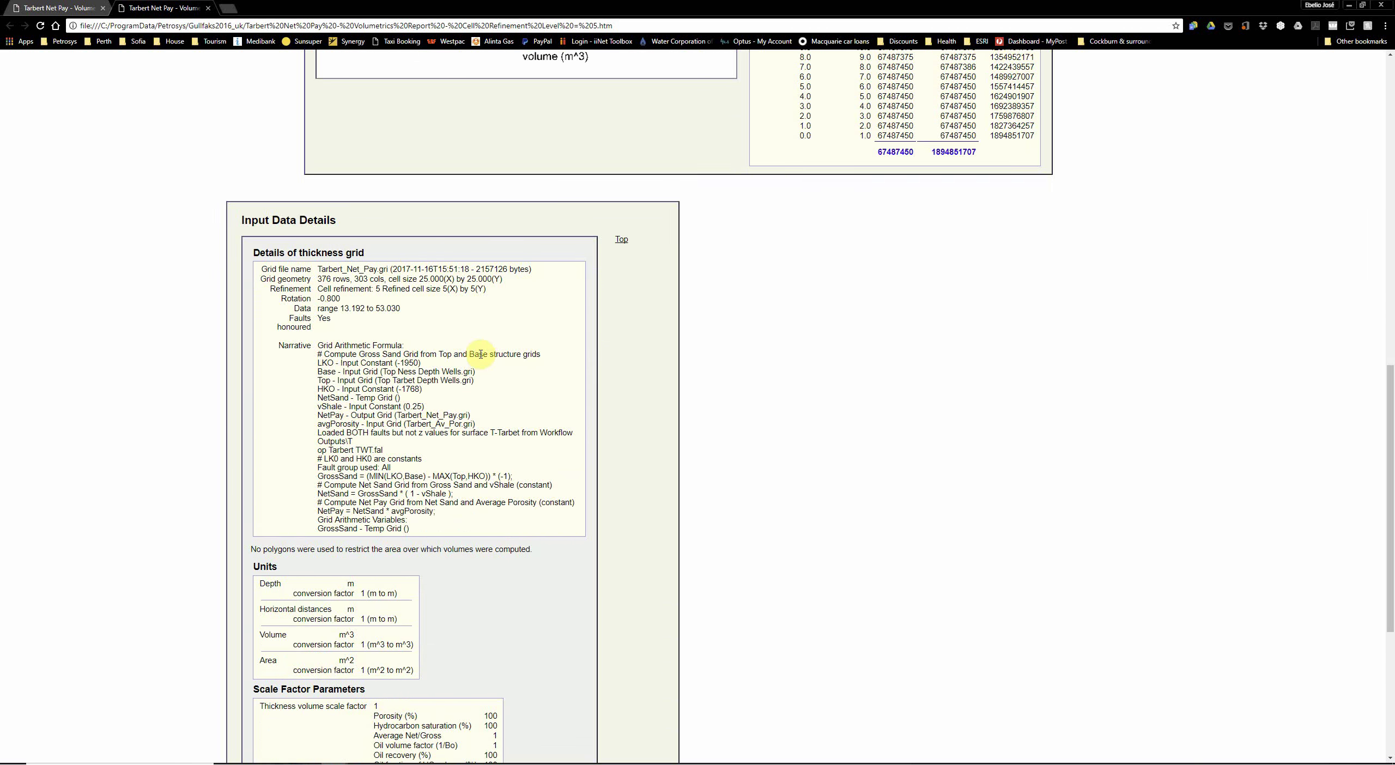
scroll(359, 351, "down", 2)
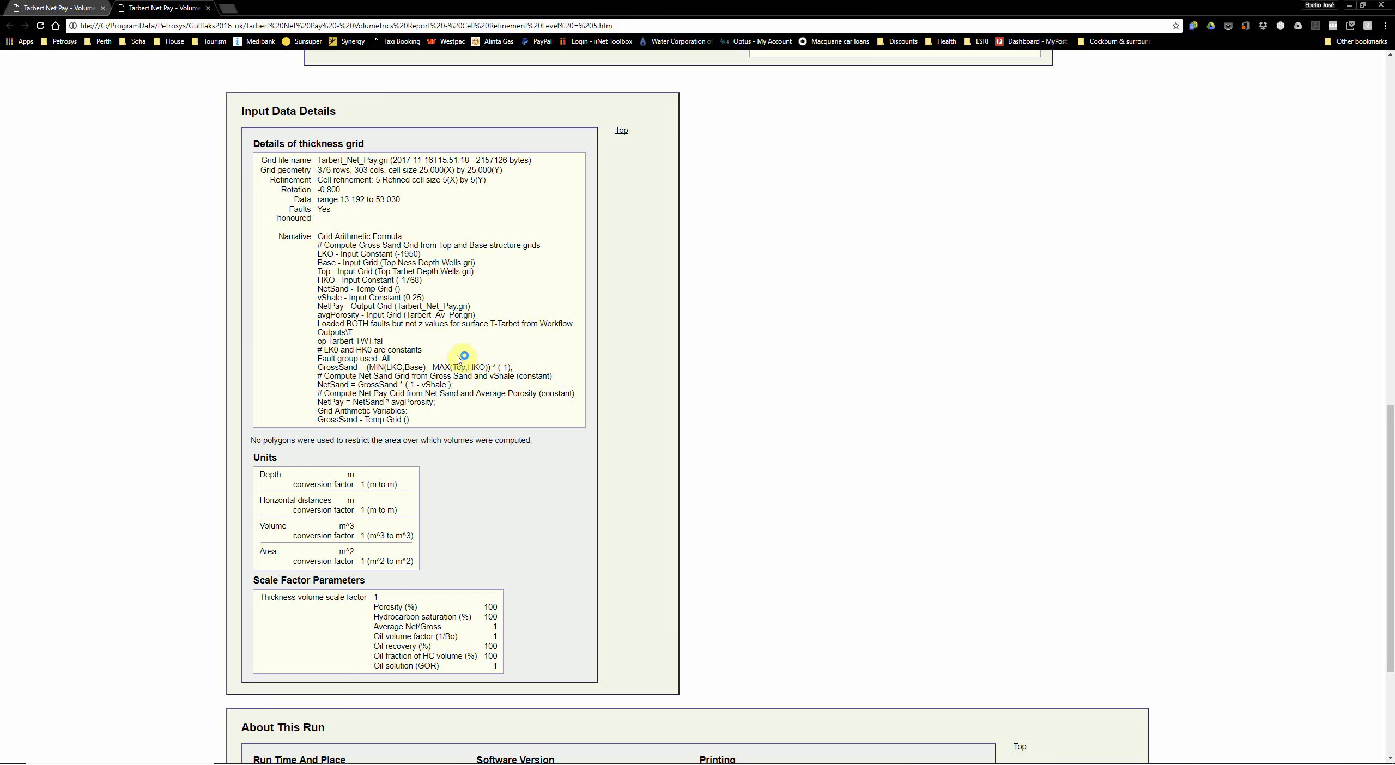
scroll(460, 361, "down", 5)
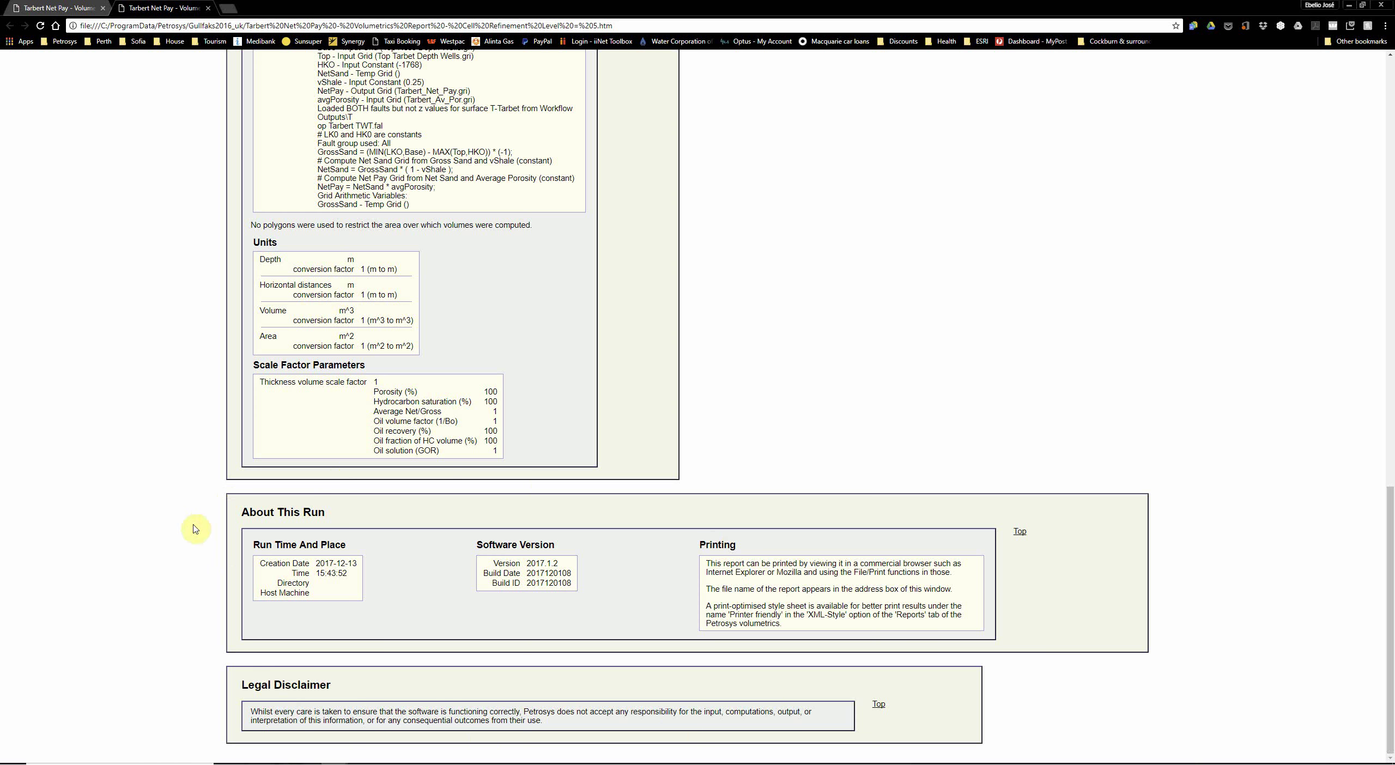
scroll(746, 502, "up", 6)
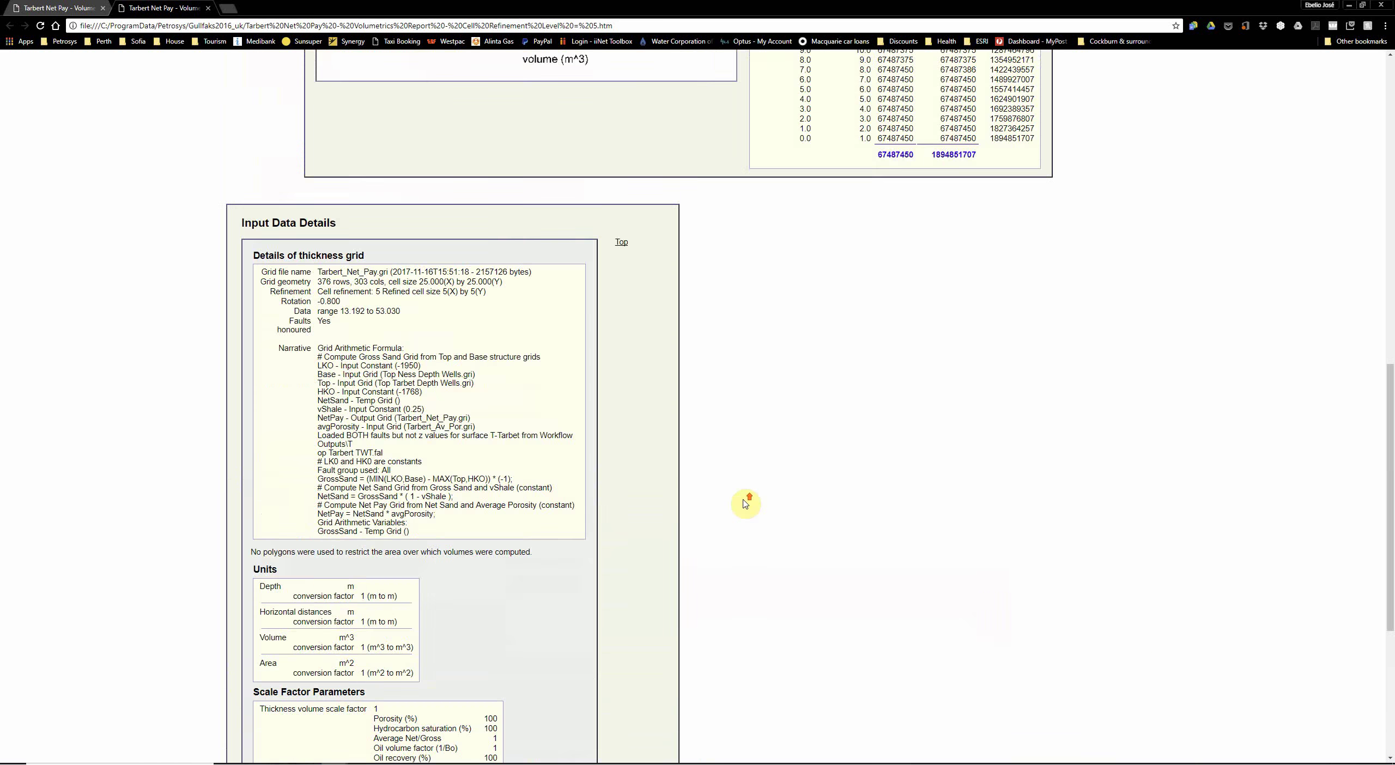
scroll(746, 503, "up", 15)
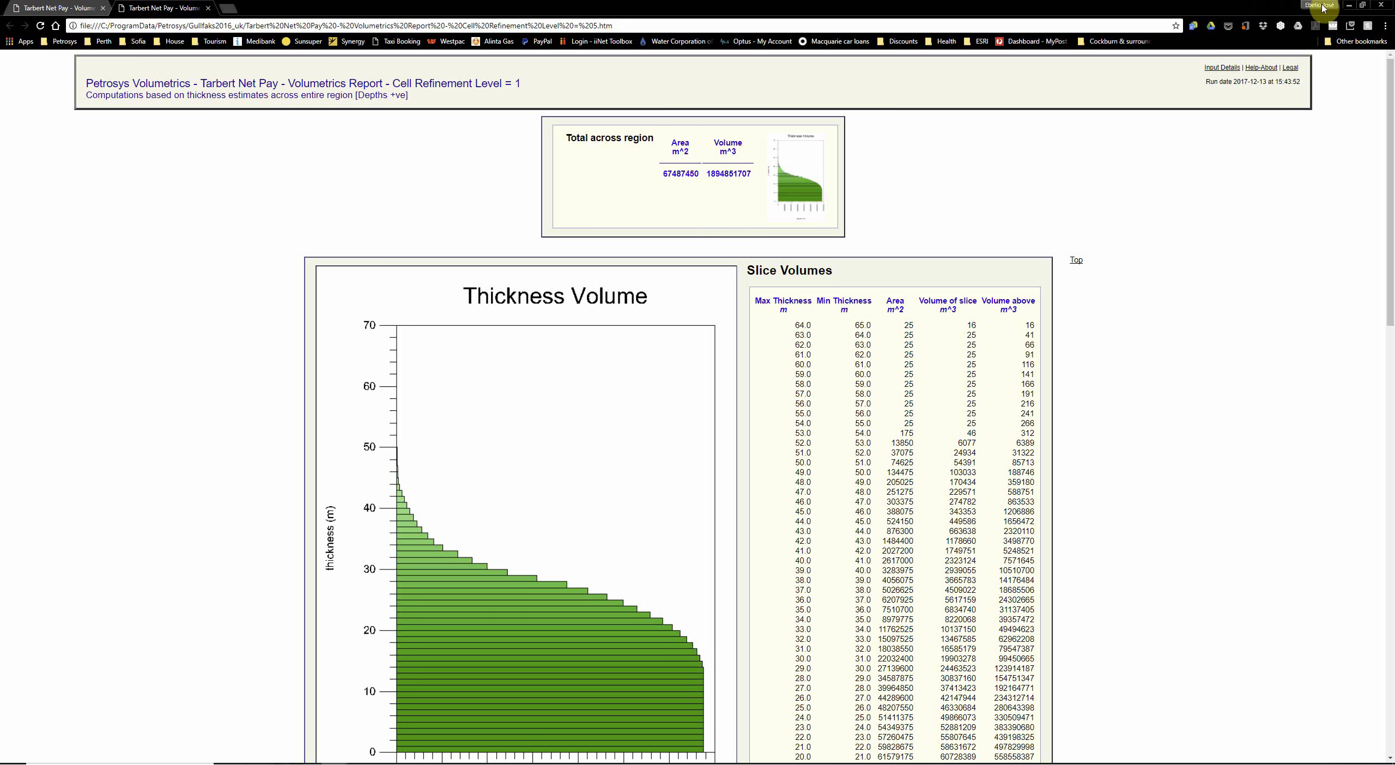
- Switch back to Surface Modeling, inspect the input data and fault settings of the Top Tarbert TWT gridding task, and close it unchanged
left_click(1346, 7)
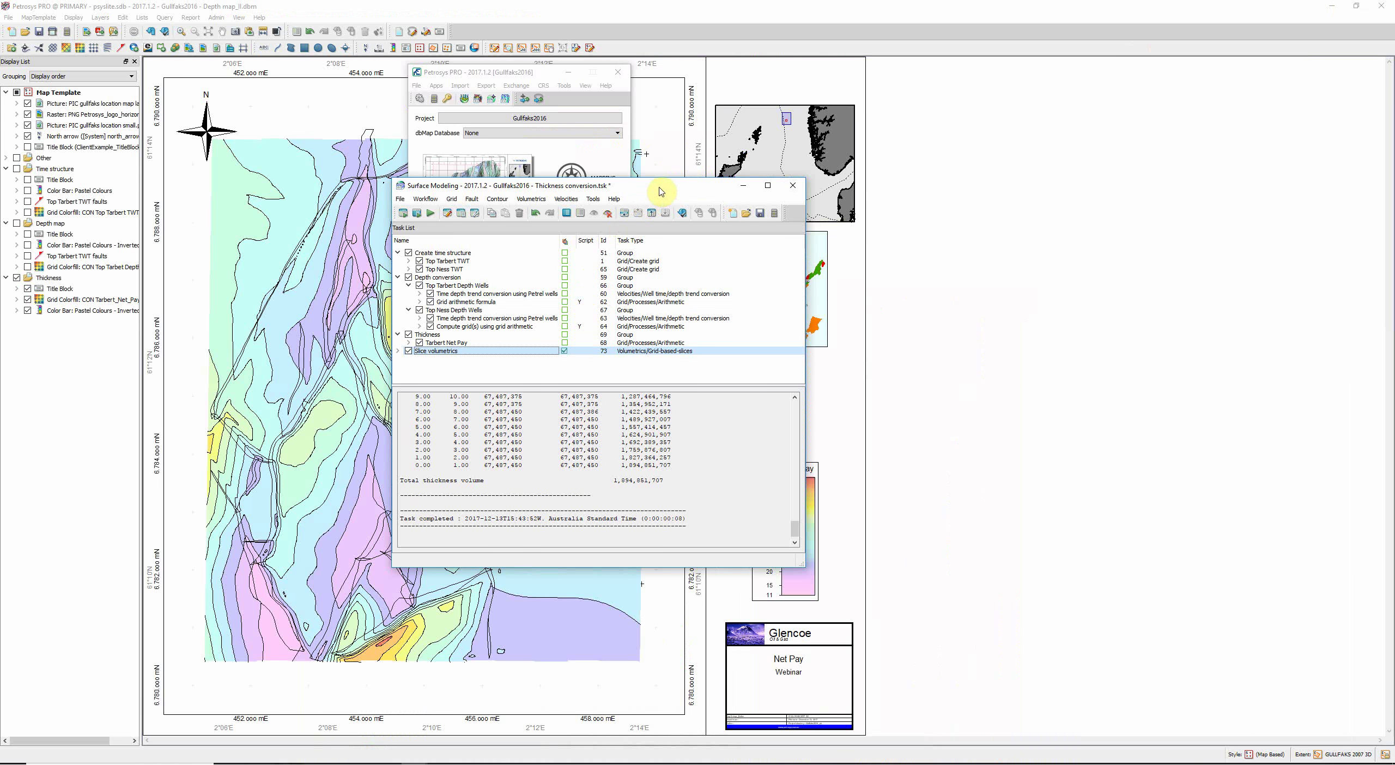
left_click_drag(659, 191, 727, 180)
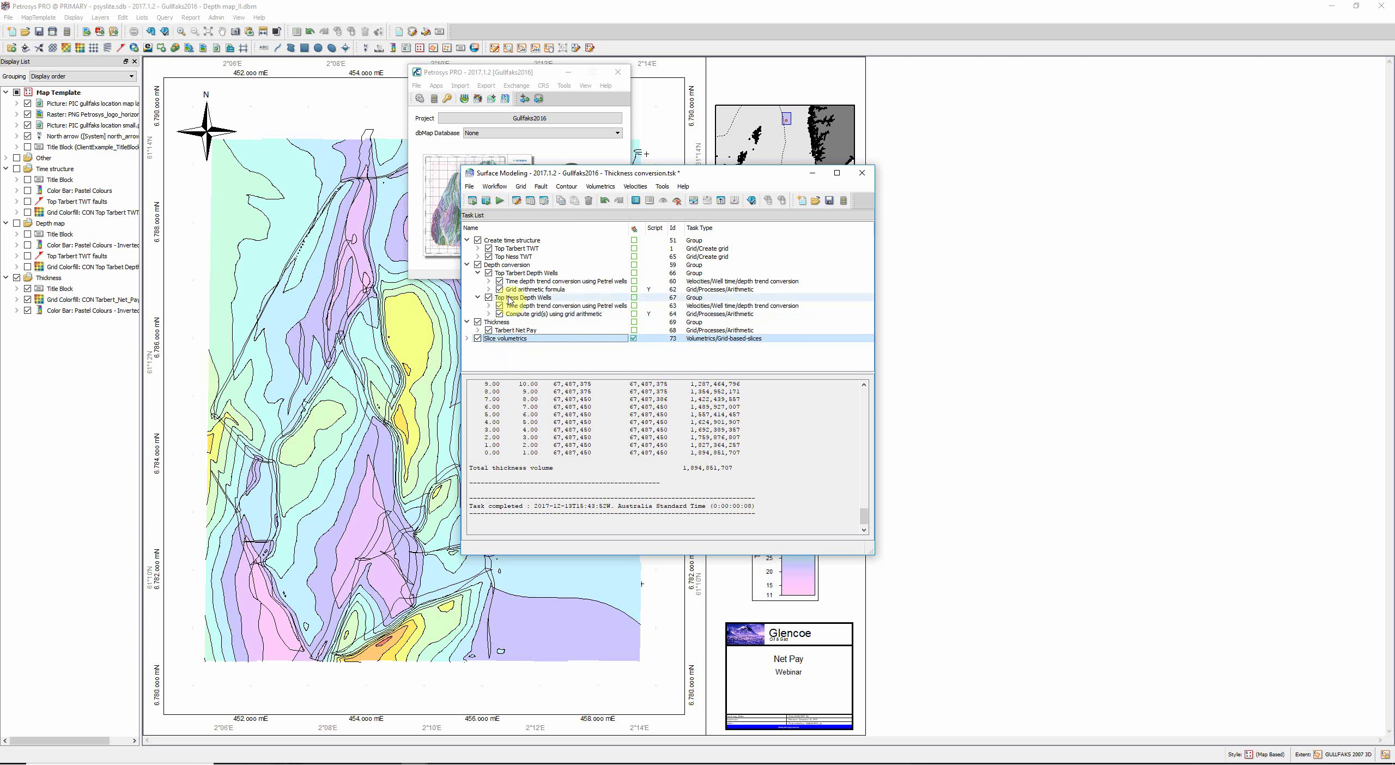
left_click(511, 250)
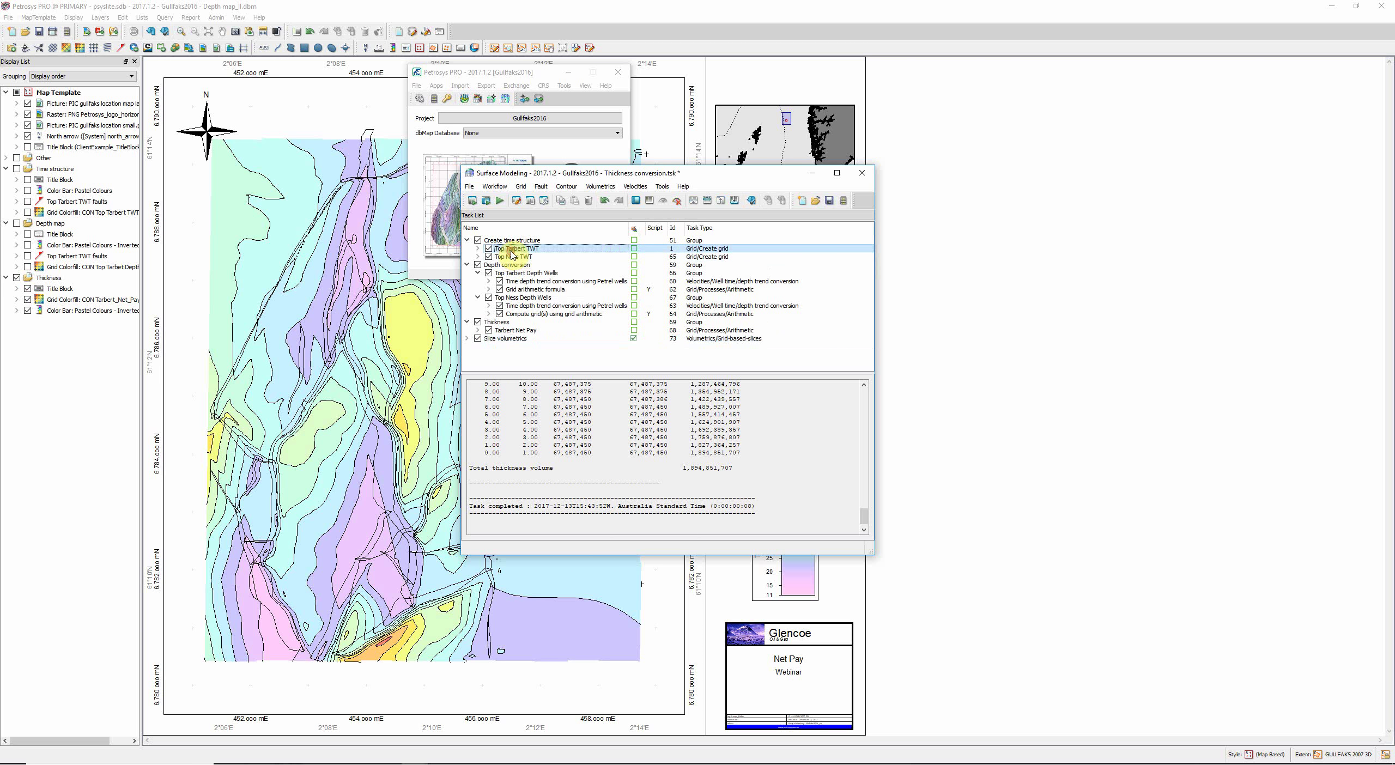
double_click(511, 249)
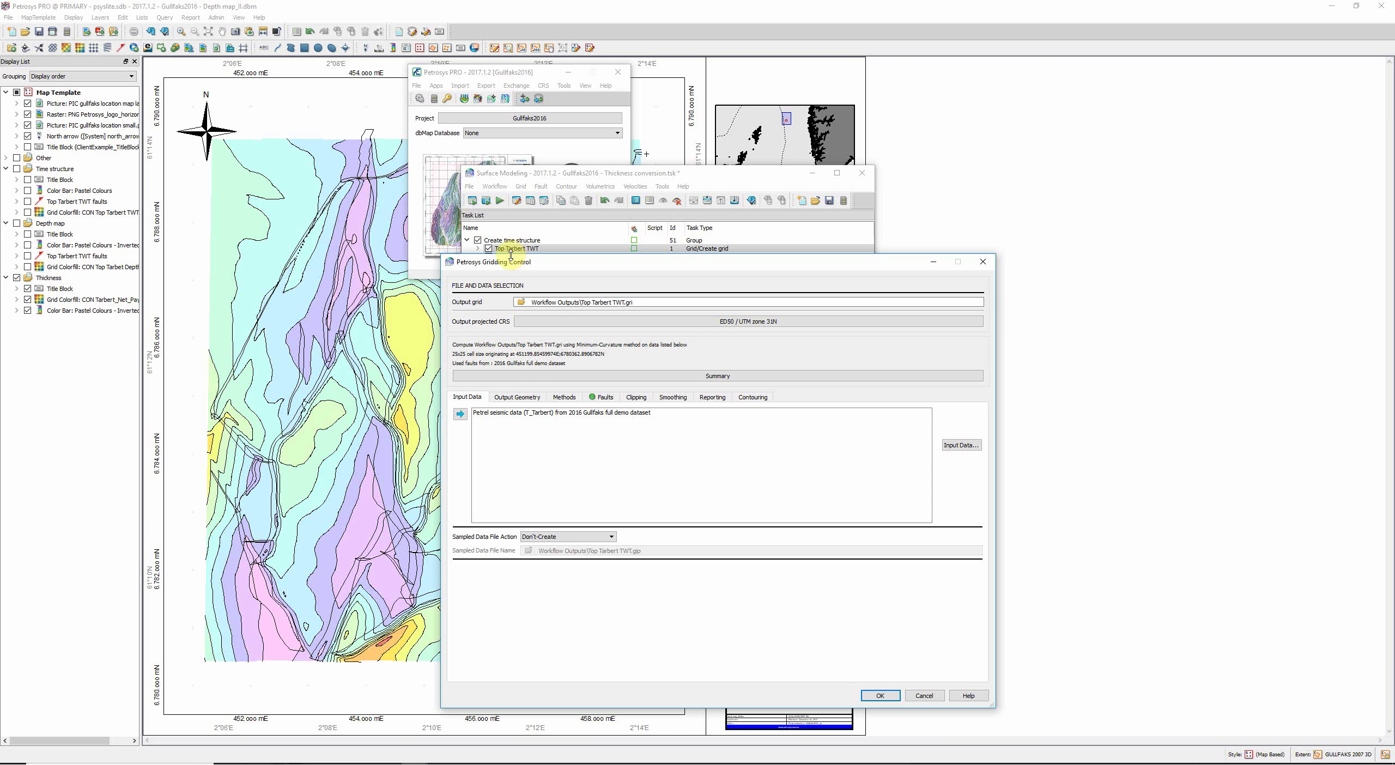
left_click(601, 398)
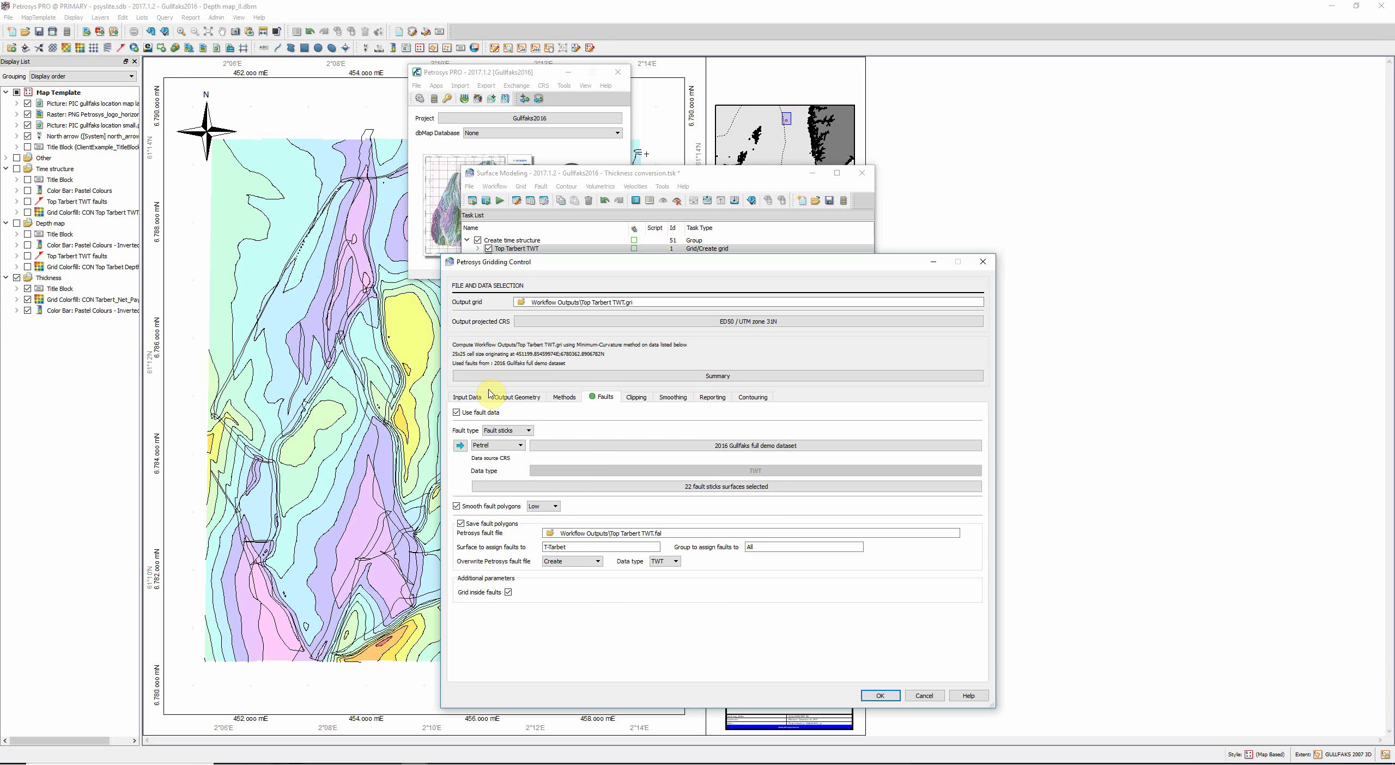
left_click(983, 262)
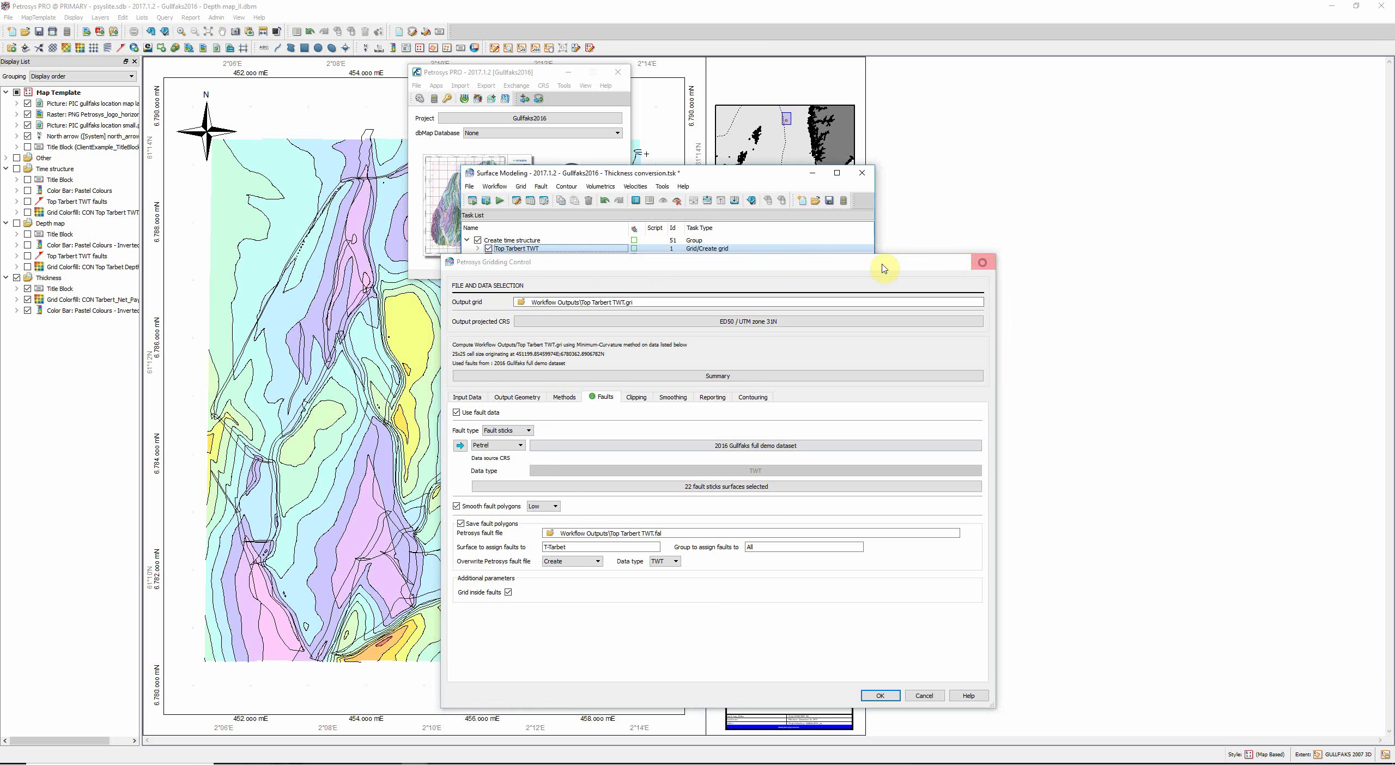